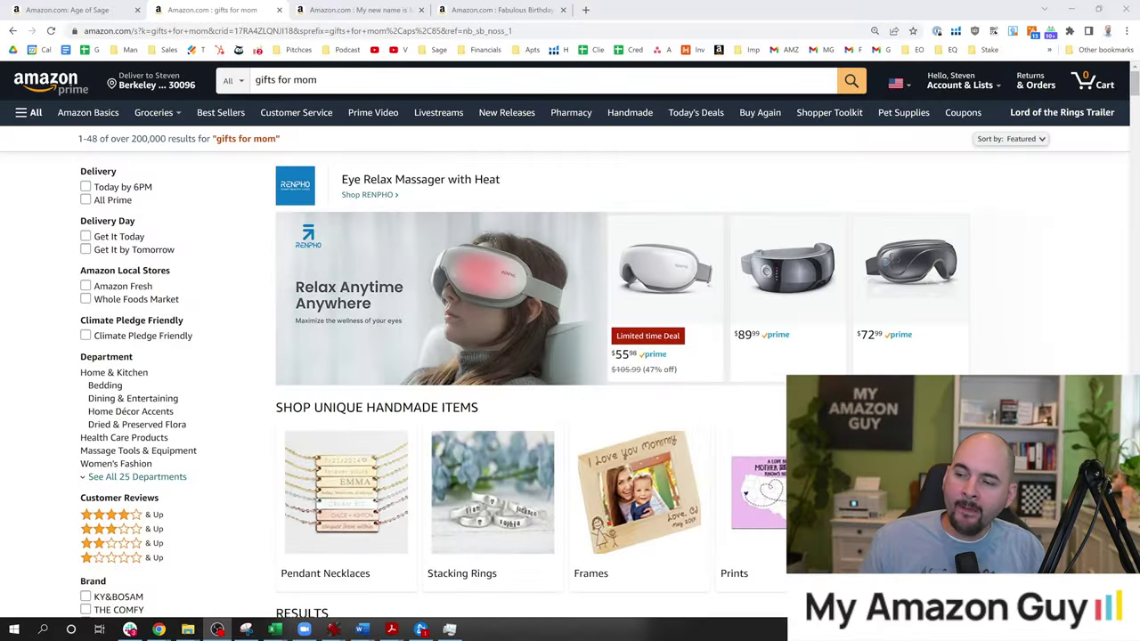
# - Select the 'gifts for mom' search text, dismiss the suggestions and scroll through the results
pyautogui.click(684, 7)
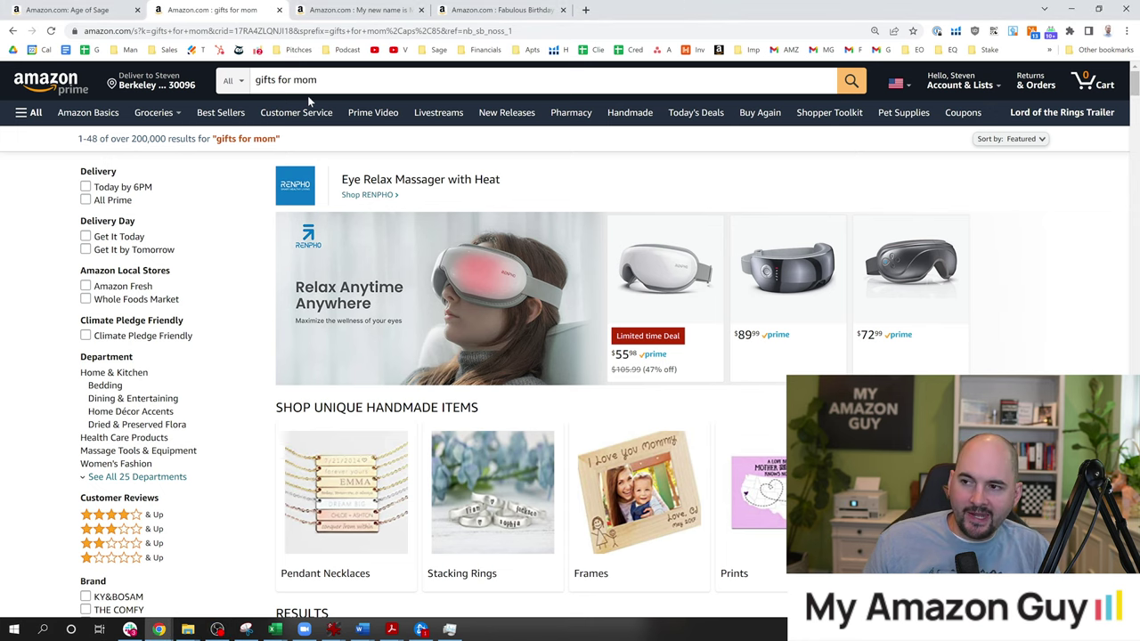
pyautogui.click(285, 79)
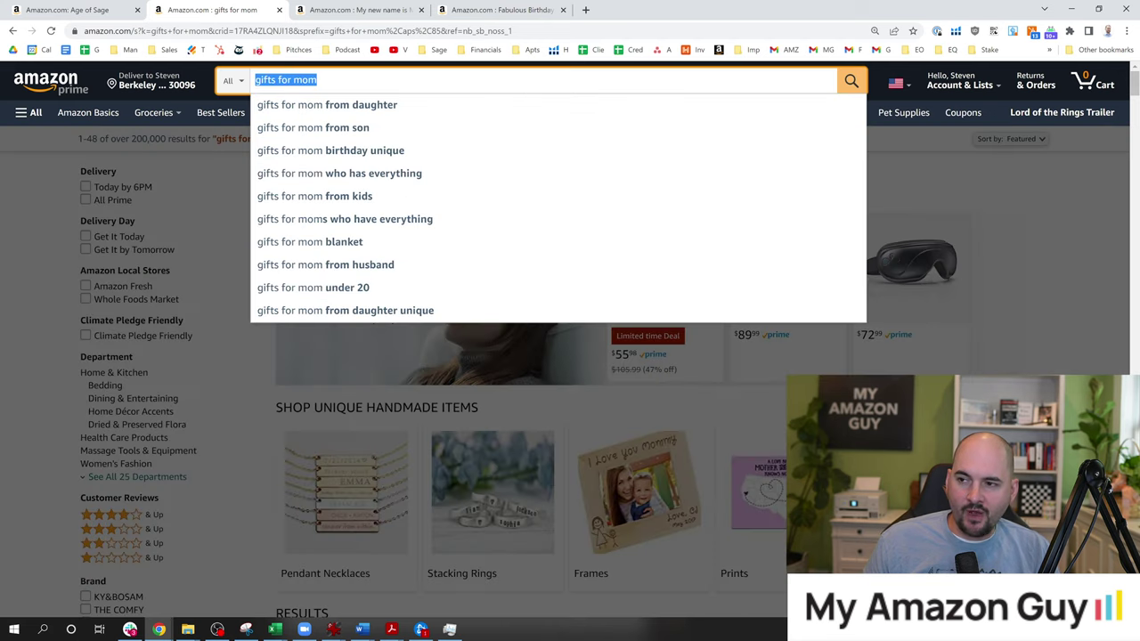
pyautogui.click(1032, 191)
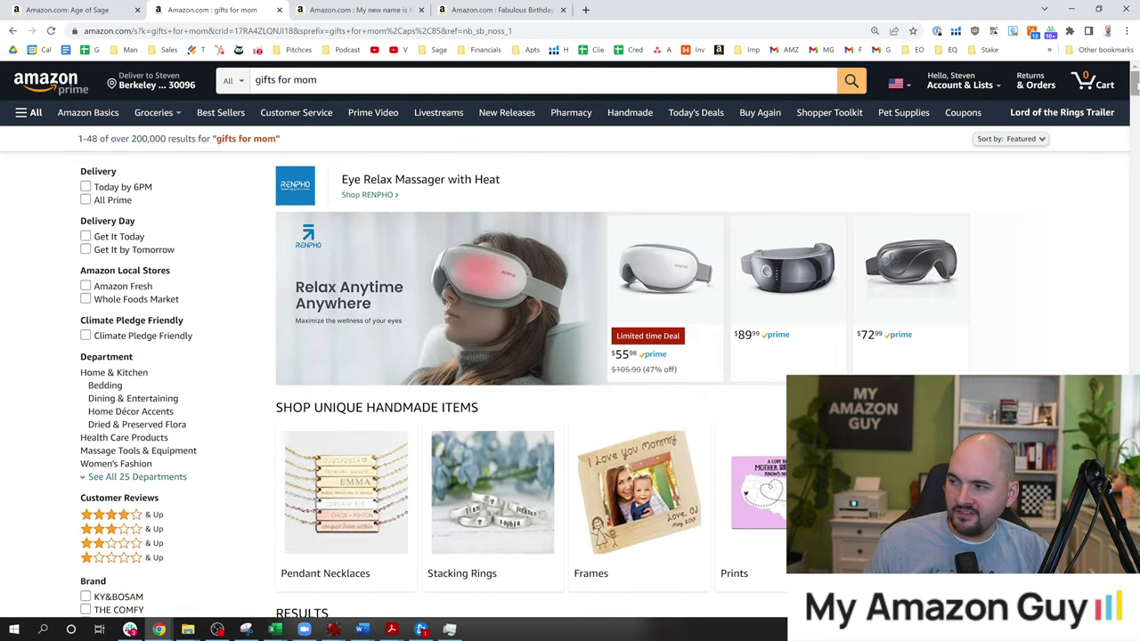
pyautogui.scroll(-1, 569, 340)
pyautogui.scroll(-3, 570, 340)
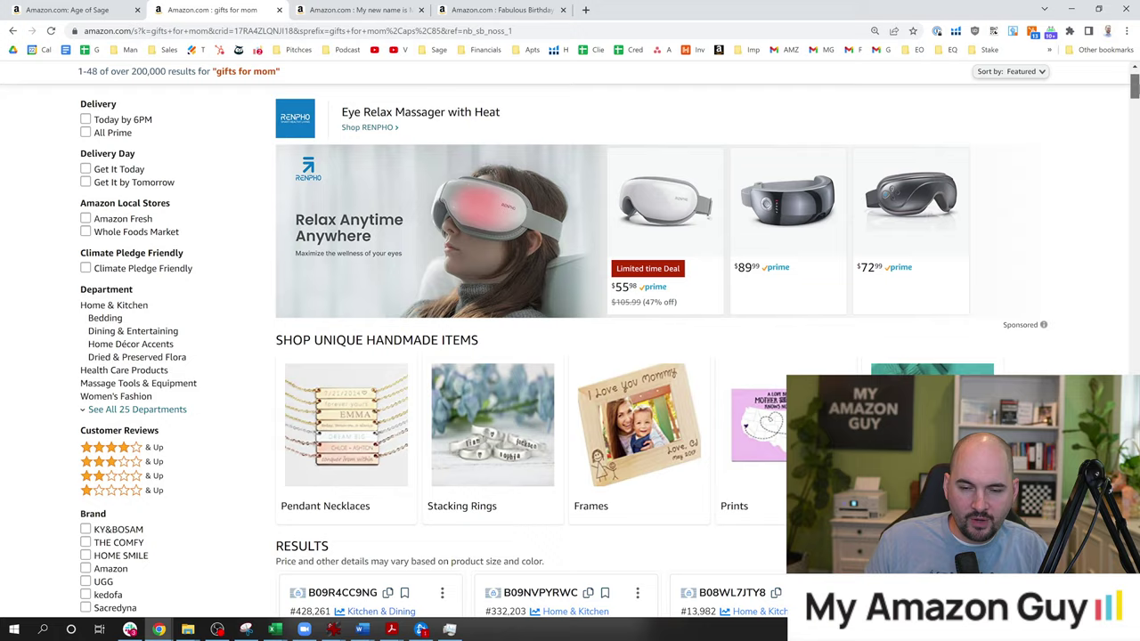
pyautogui.scroll(3, 570, 340)
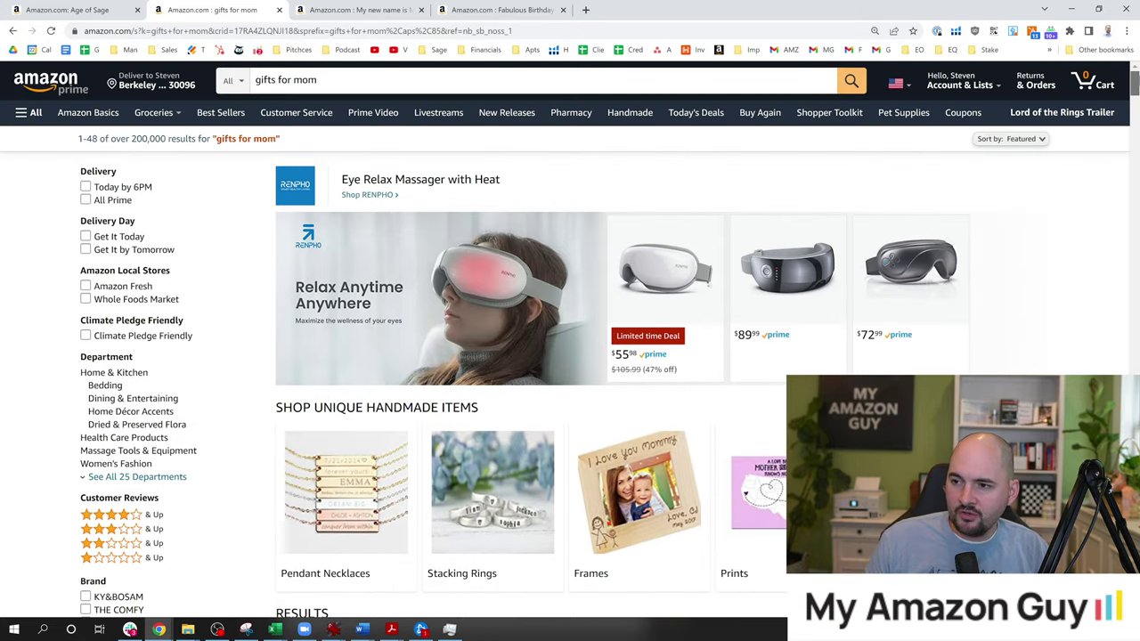
pyautogui.scroll(-5, 569, 340)
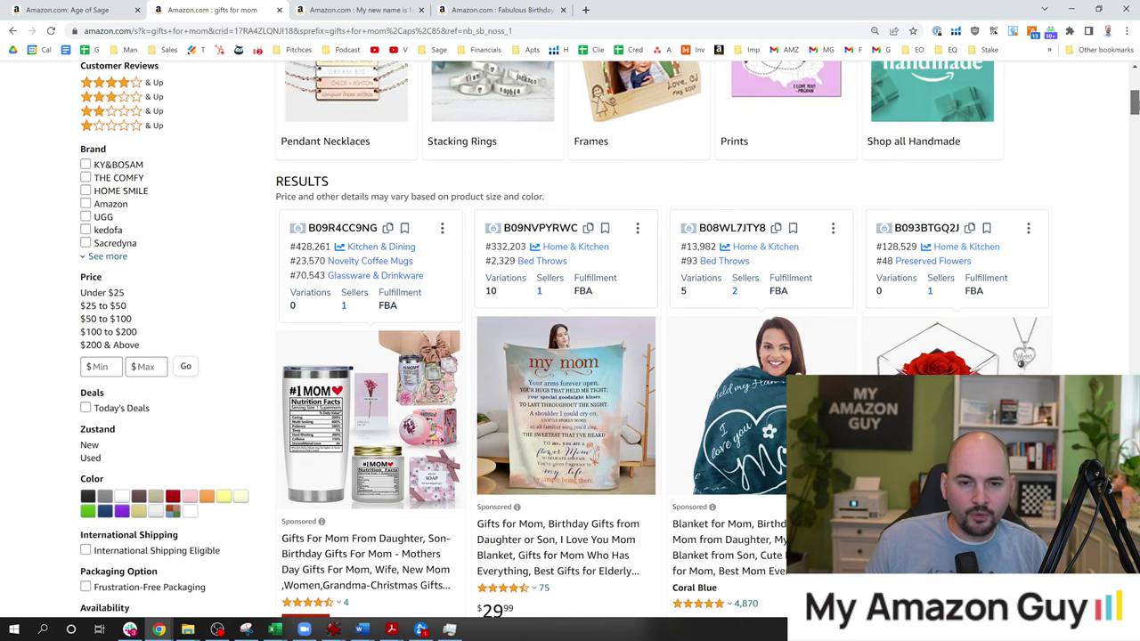
pyautogui.scroll(-1, 565, 340)
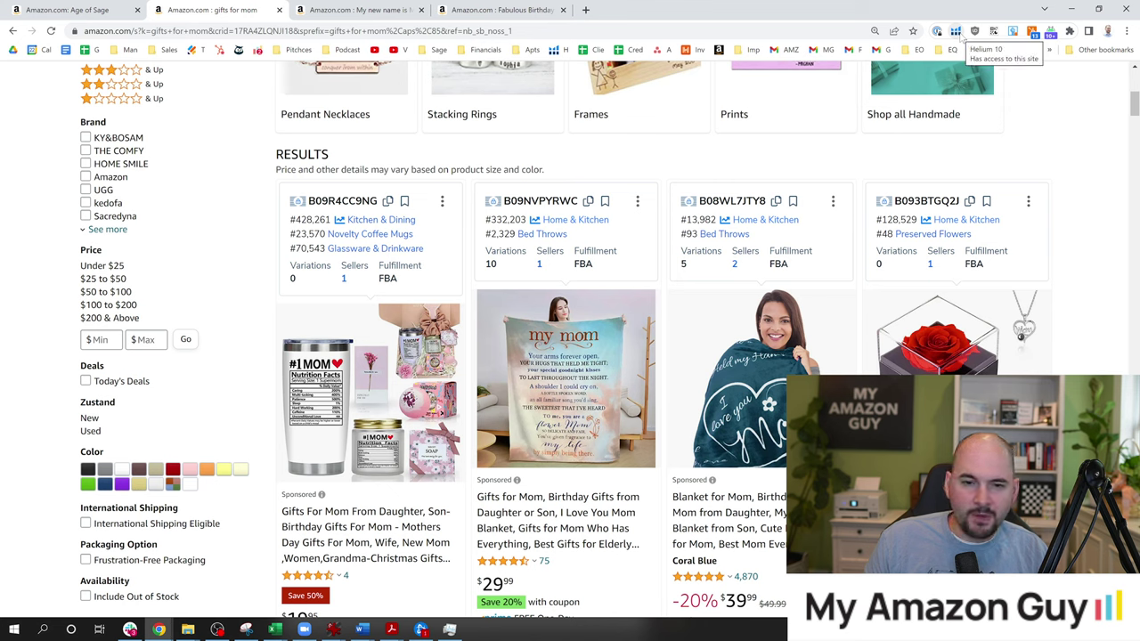
# - Open the DS Amazon Quick View extension settings, then close them and scroll the gift results
pyautogui.click(1013, 31)
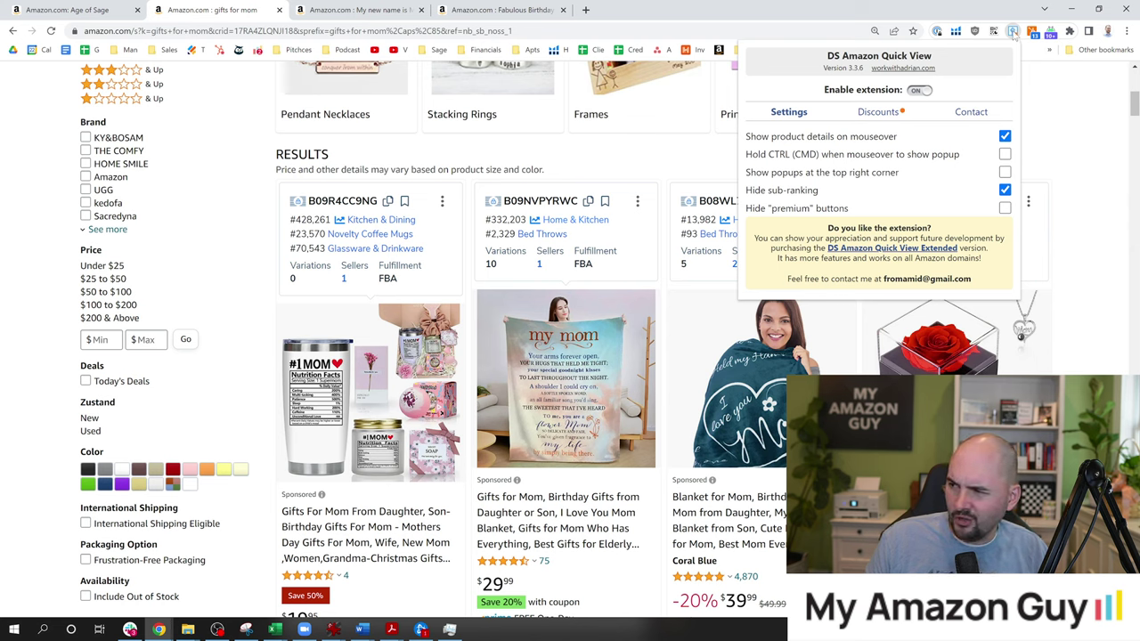
pyautogui.moveTo(1131, 95); pyautogui.dragTo(1131, 97)
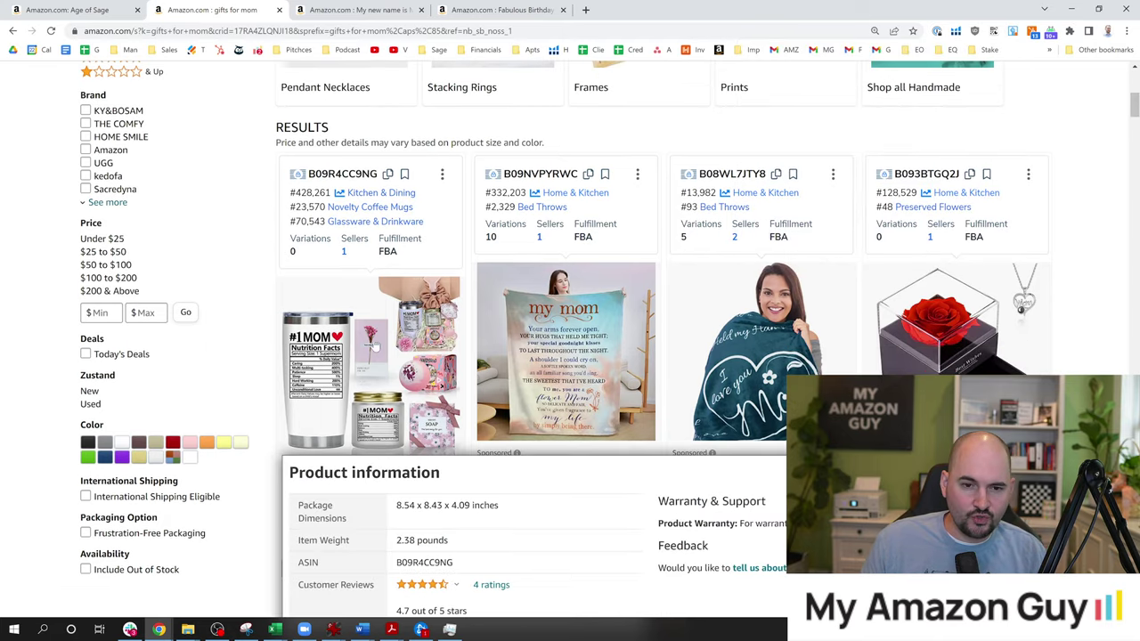
pyautogui.scroll(-2, 267, 356)
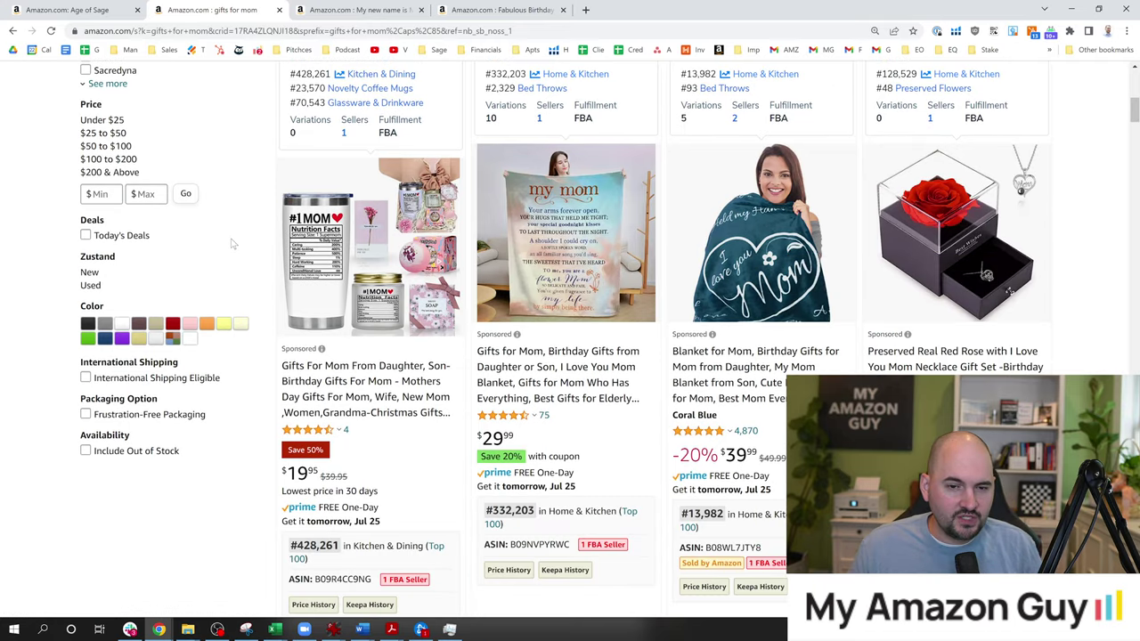
pyautogui.moveTo(294, 259)
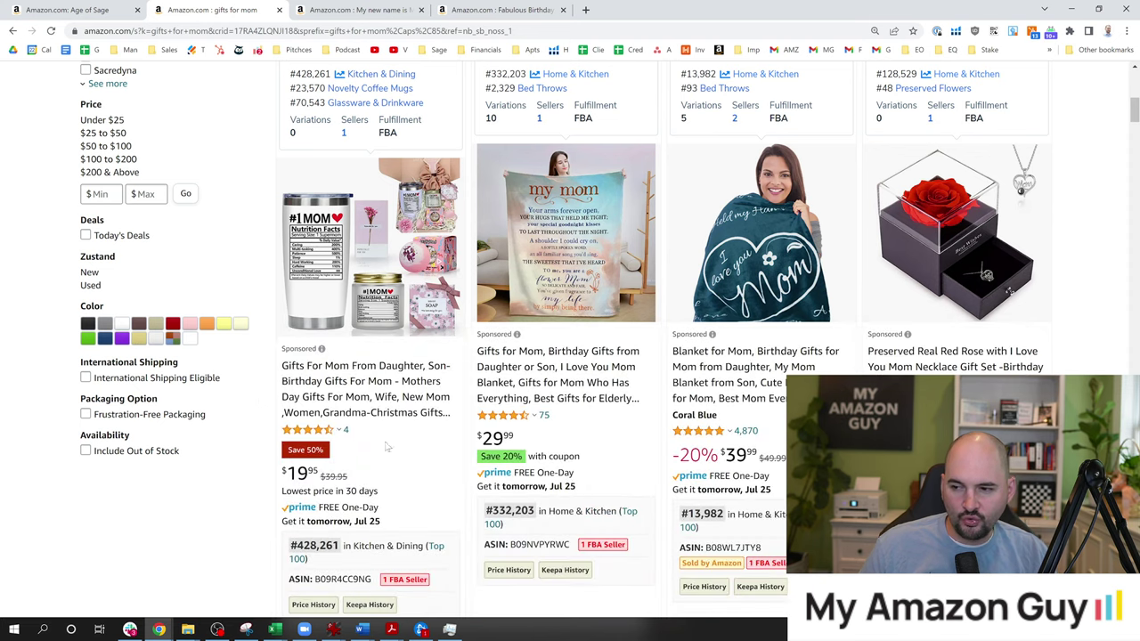
pyautogui.scroll(-2, 458, 411)
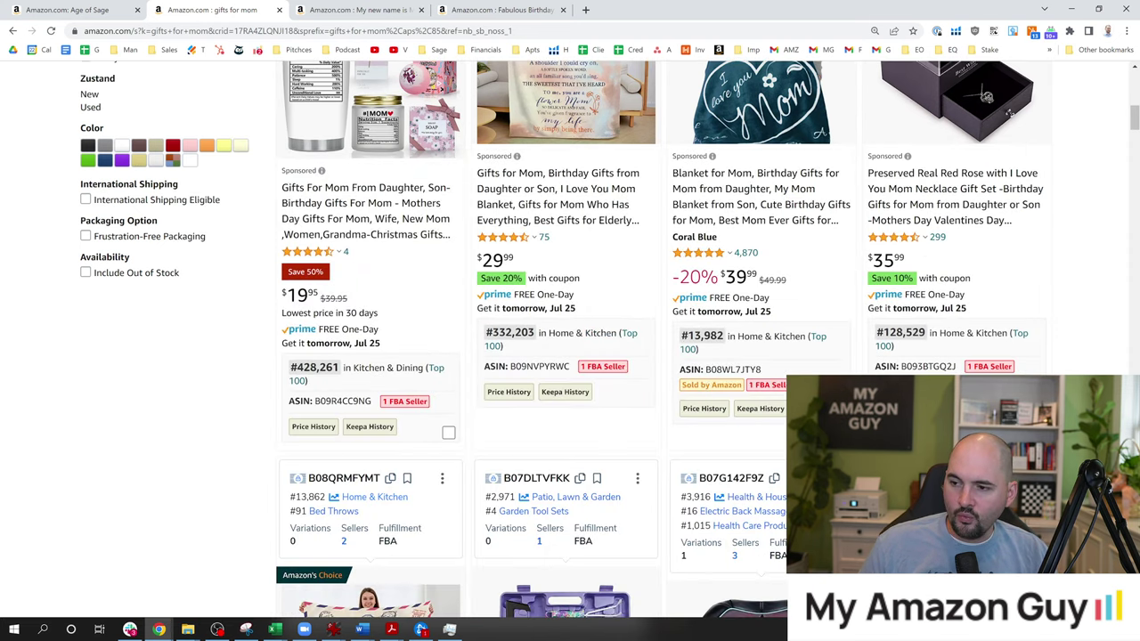
# - Highlight the #428,261 and #13,982 ranks and show the blanket's product details
pyautogui.moveTo(290, 368); pyautogui.dragTo(405, 368)
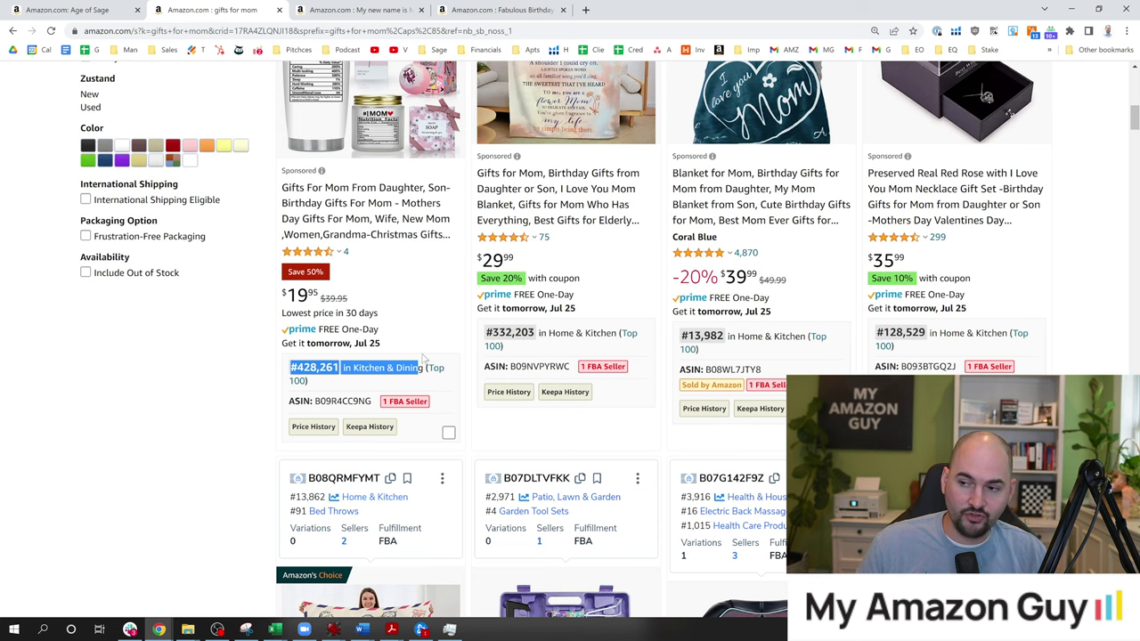
pyautogui.scroll(1, 423, 356)
pyautogui.click(419, 317)
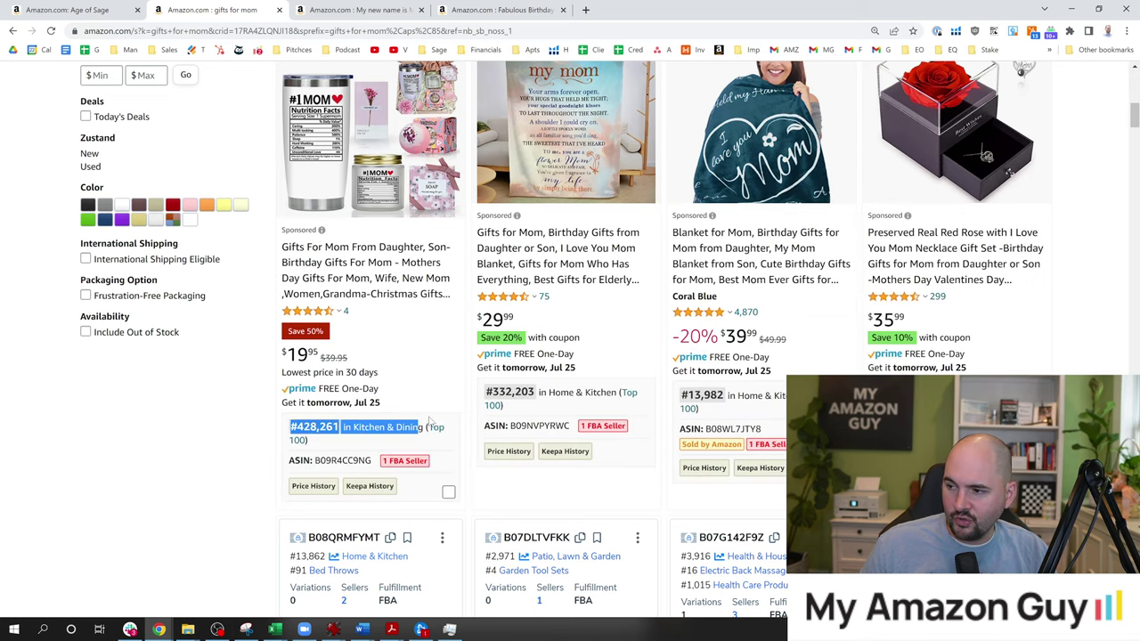
pyautogui.moveTo(682, 395); pyautogui.dragTo(725, 403)
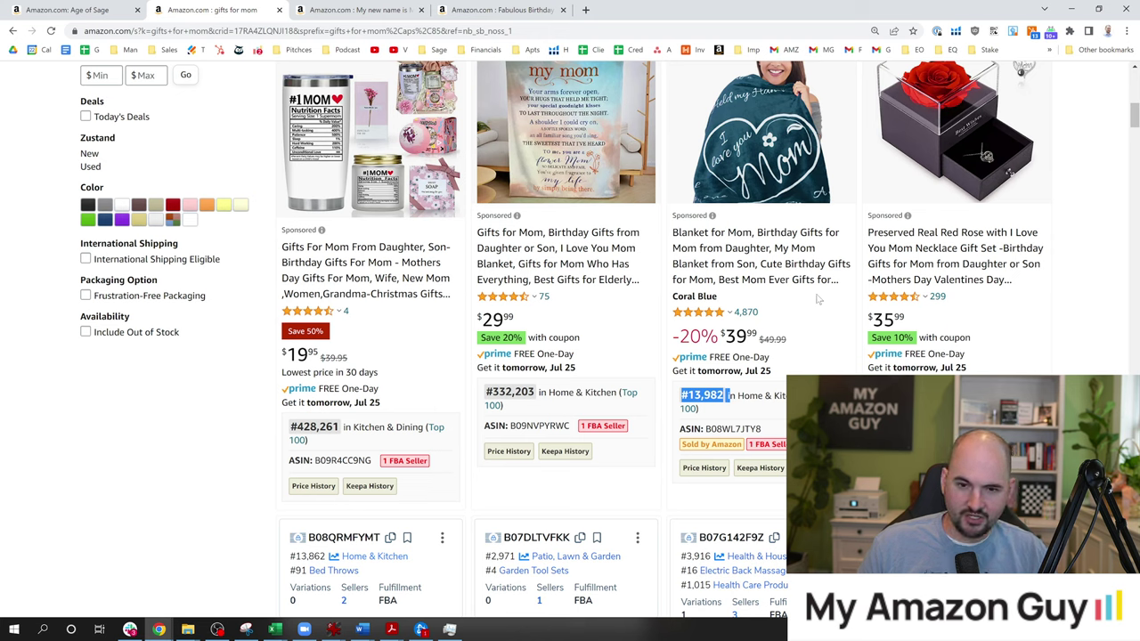
pyautogui.click(802, 353)
# - Open the coral blue Blanket for Mom listing and browse its product image thumbnails
pyautogui.click(713, 350)
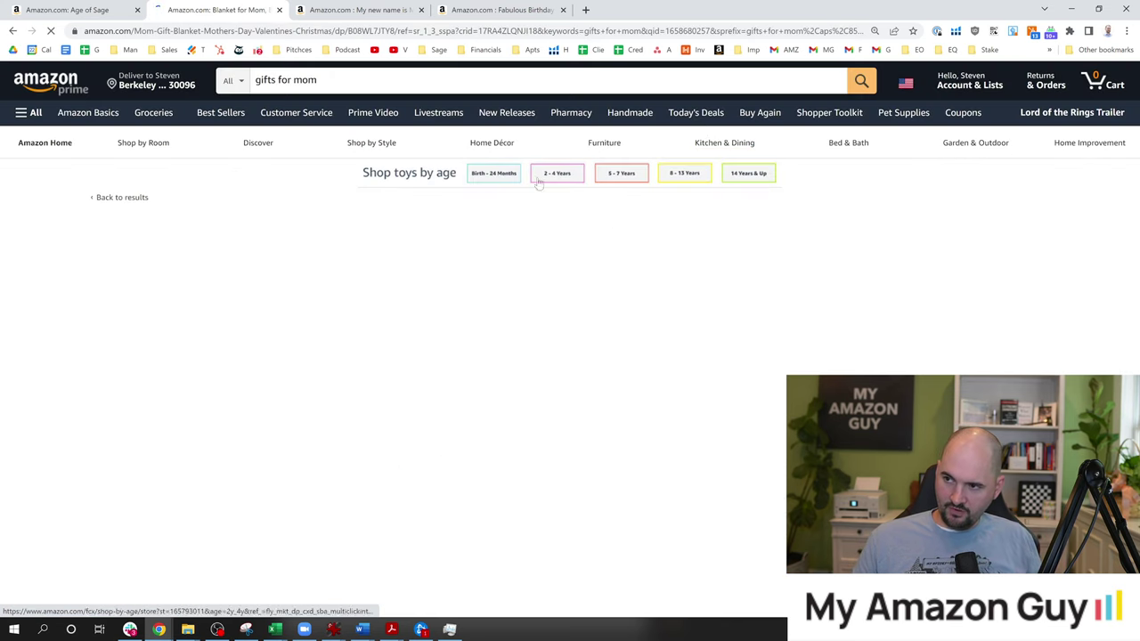
pyautogui.scroll(-4, 570, 415)
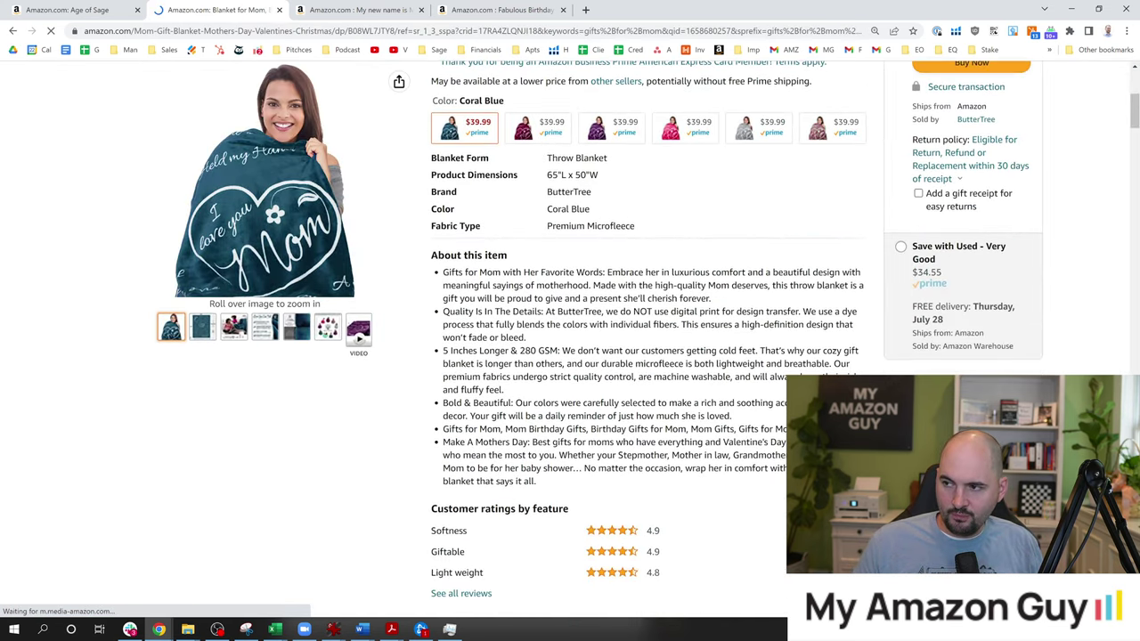
pyautogui.scroll(3, 454, 445)
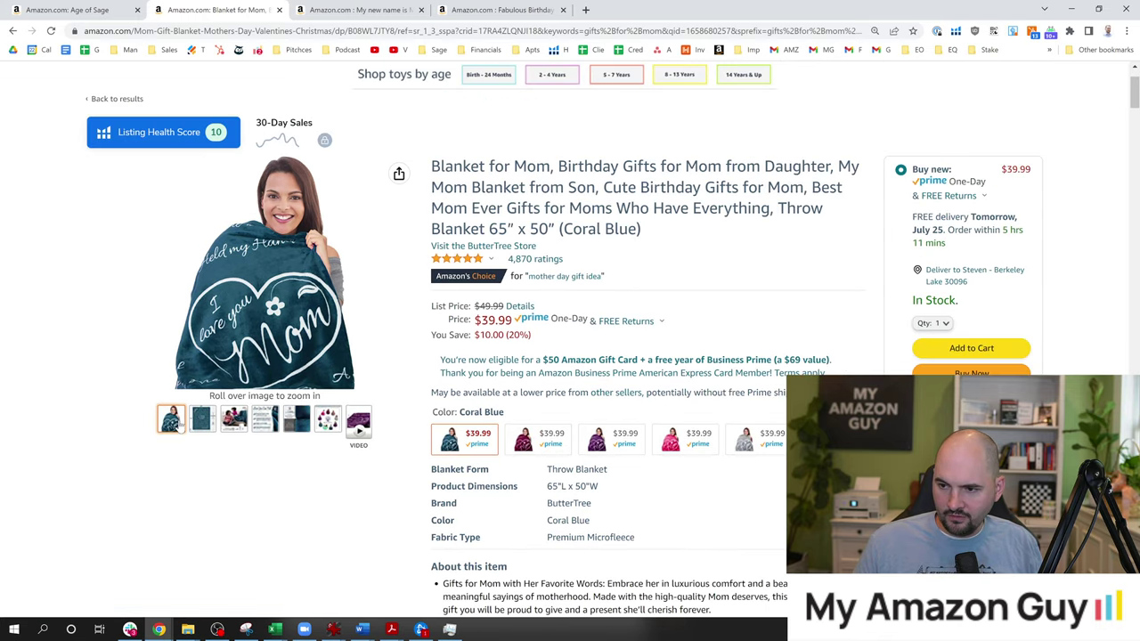
pyautogui.moveTo(276, 198)
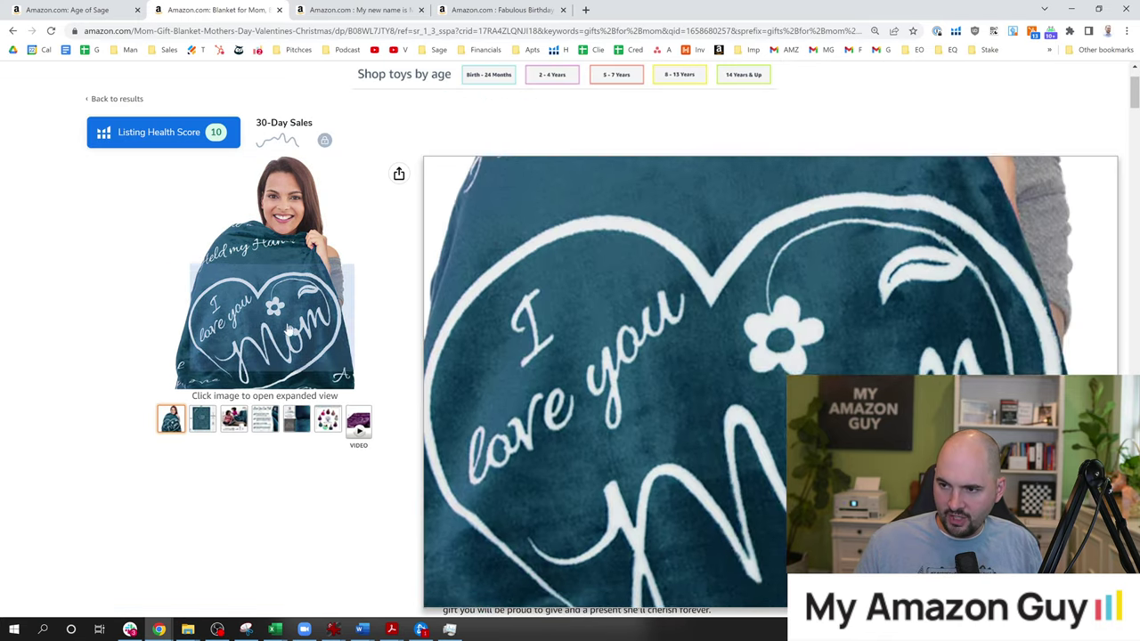
pyautogui.moveTo(233, 419)
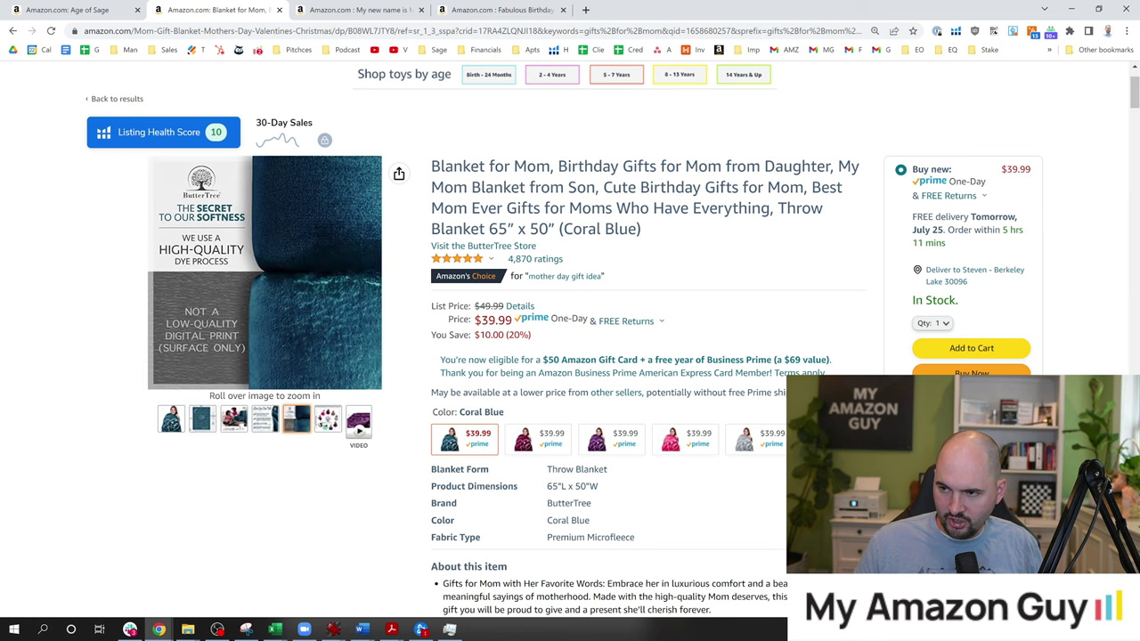
pyautogui.moveTo(328, 418)
pyautogui.moveTo(267, 325)
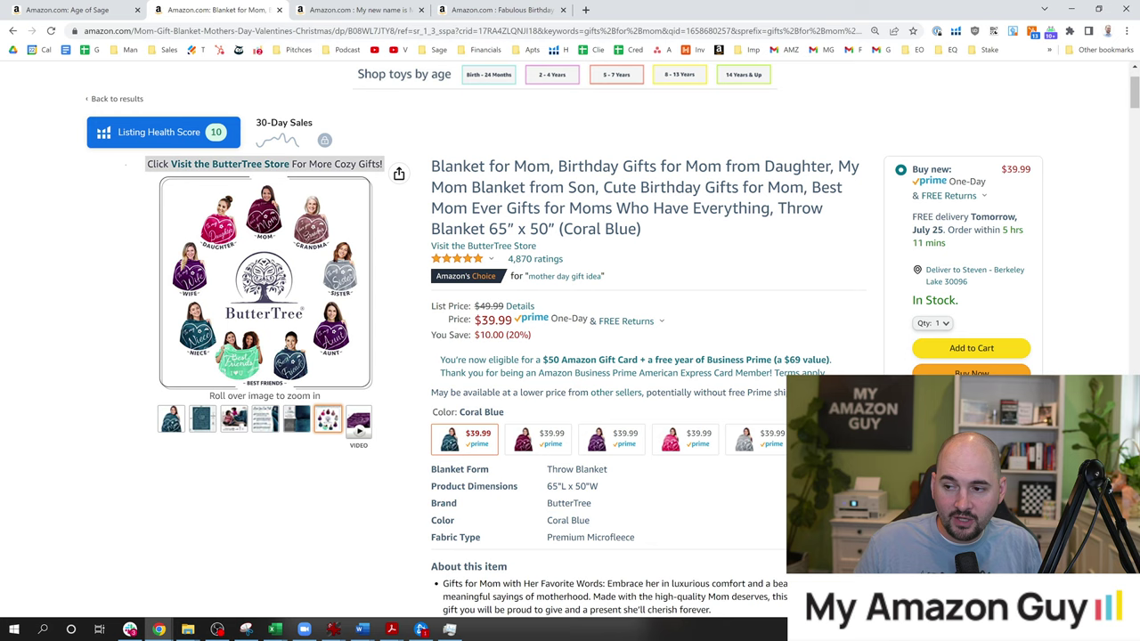
pyautogui.scroll(-8, 677, 252)
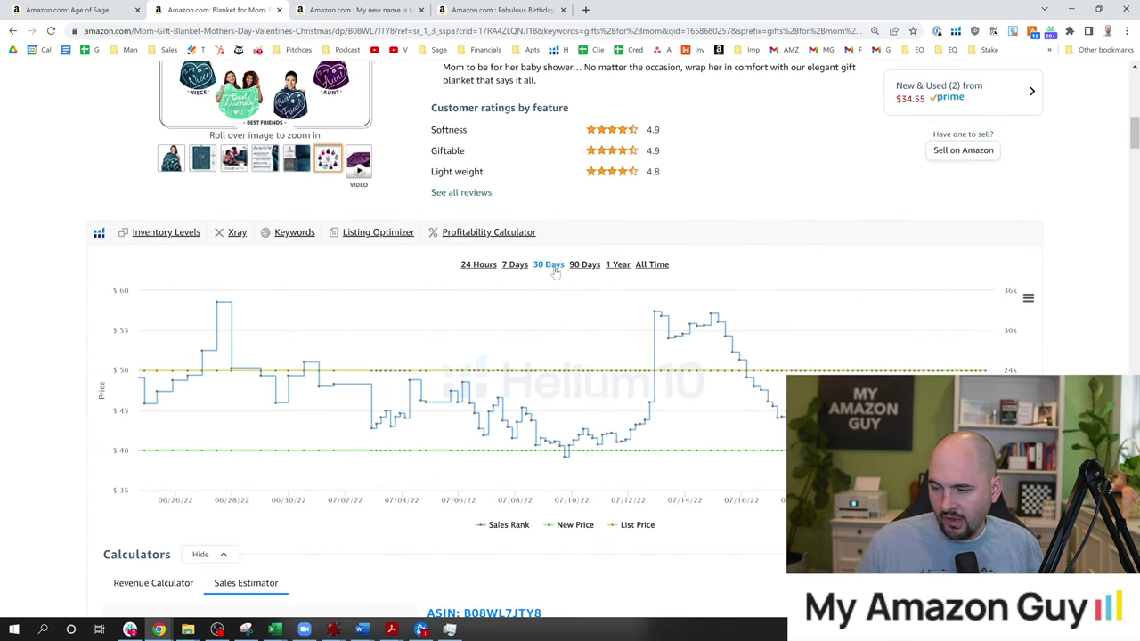
# - Scroll the blanket page down to the Helium 10 30-day price and sales-rank chart
pyautogui.scroll(-1, 450, 294)
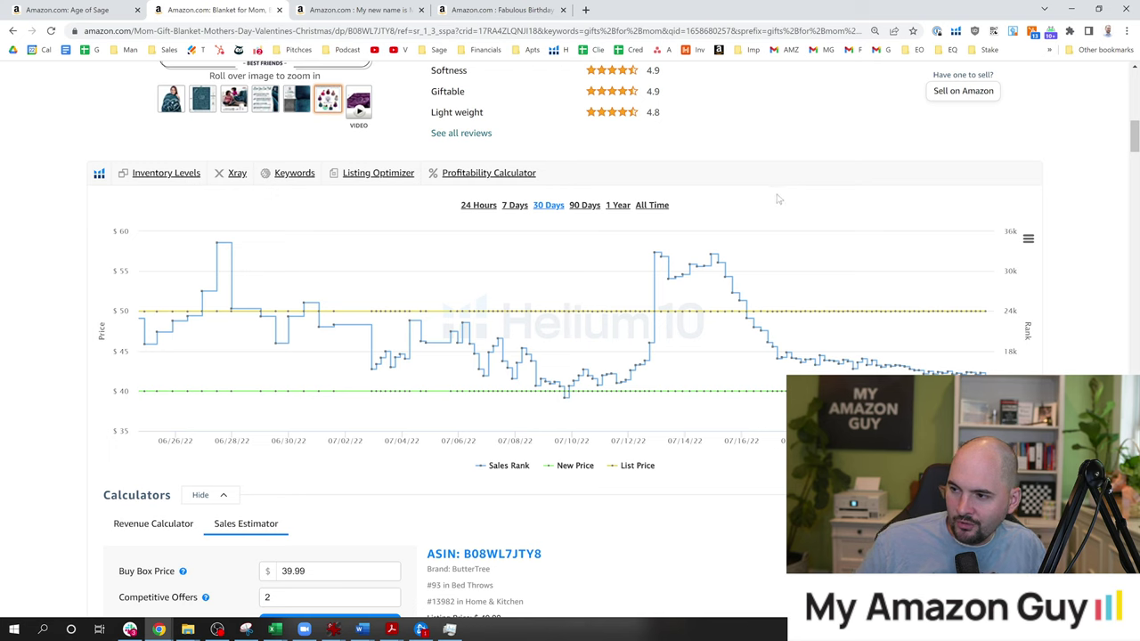
# - Switch the Helium 10 chart range to 1 Year, then to All Time
pyautogui.moveTo(789, 231)
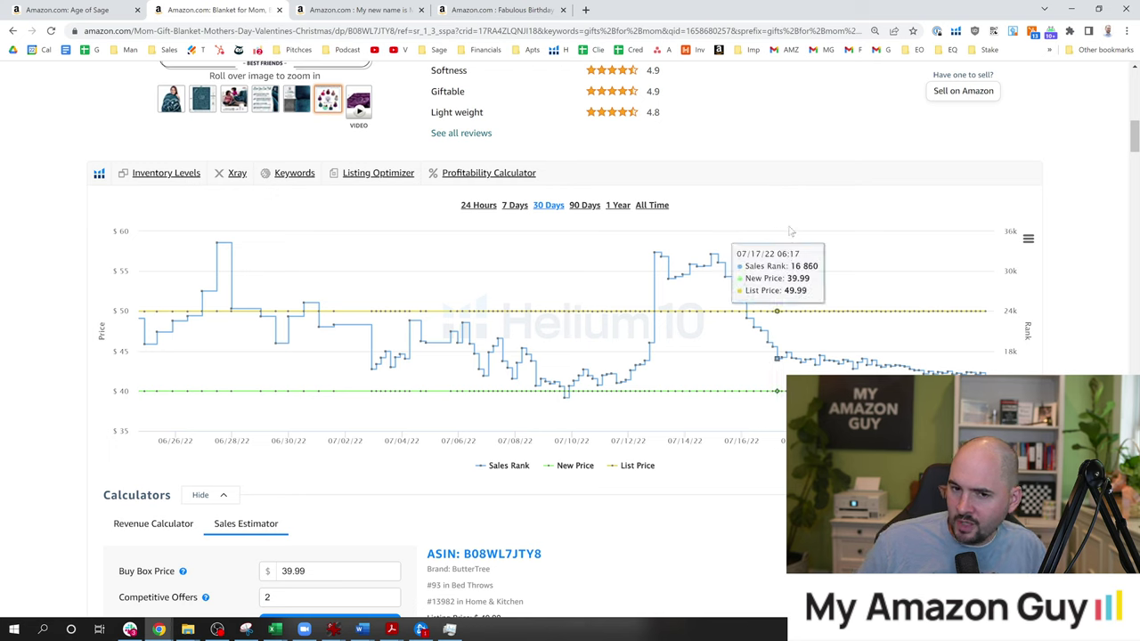
pyautogui.click(616, 205)
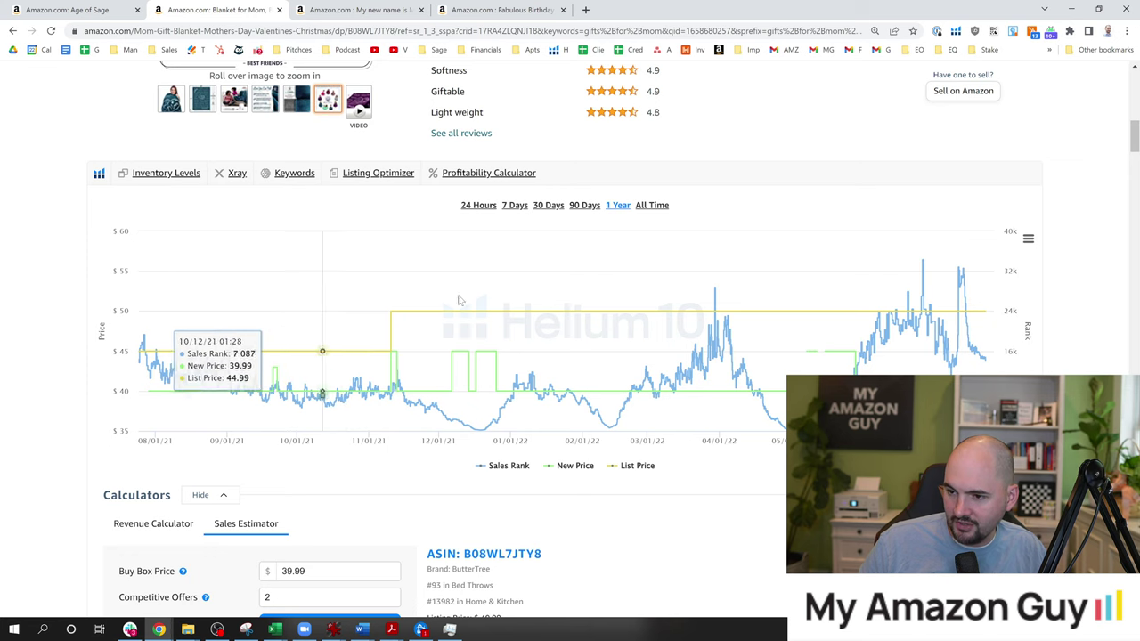
pyautogui.click(648, 204)
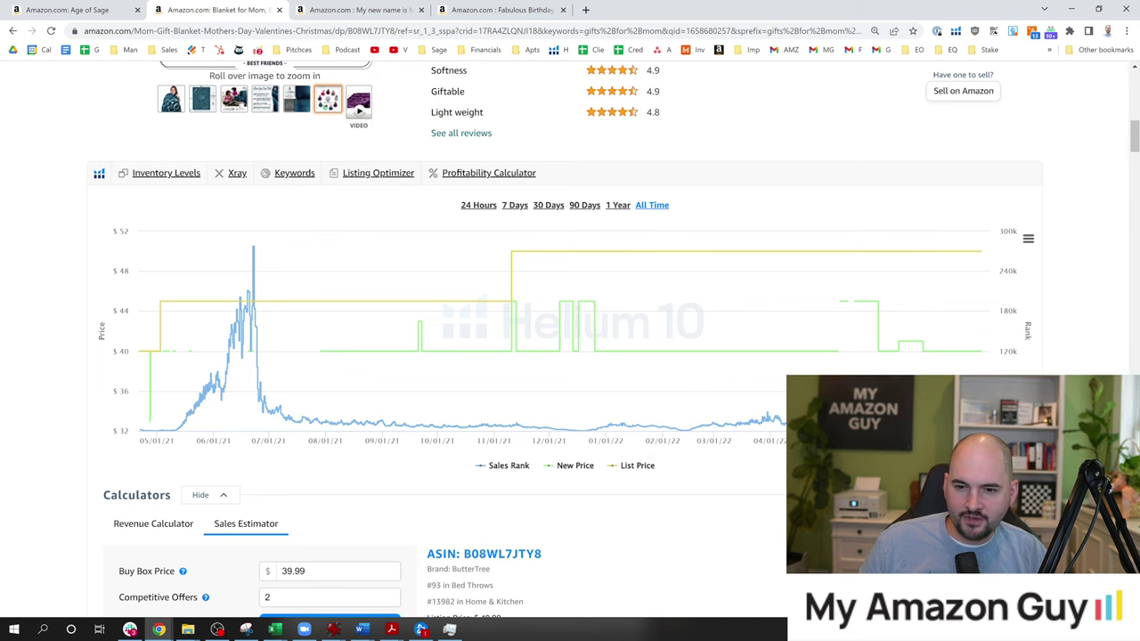
# - Switch to the 'My new name is Mommy' gift basket tab and scroll down slightly
pyautogui.hotkey('ctrl', 'Tab')
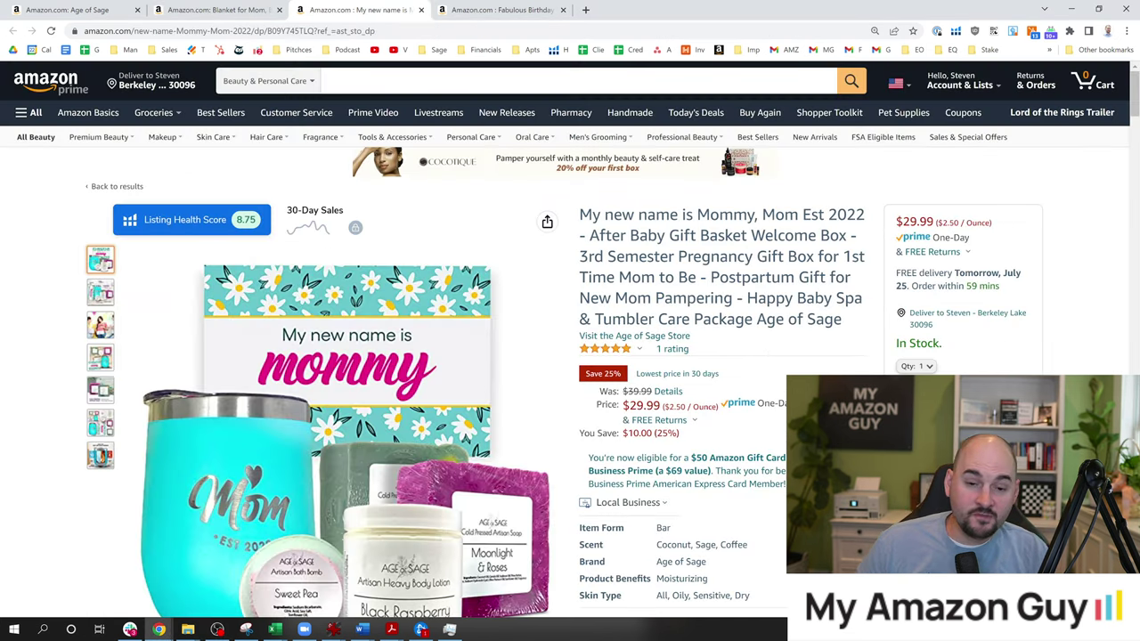
pyautogui.scroll(-2, 570, 356)
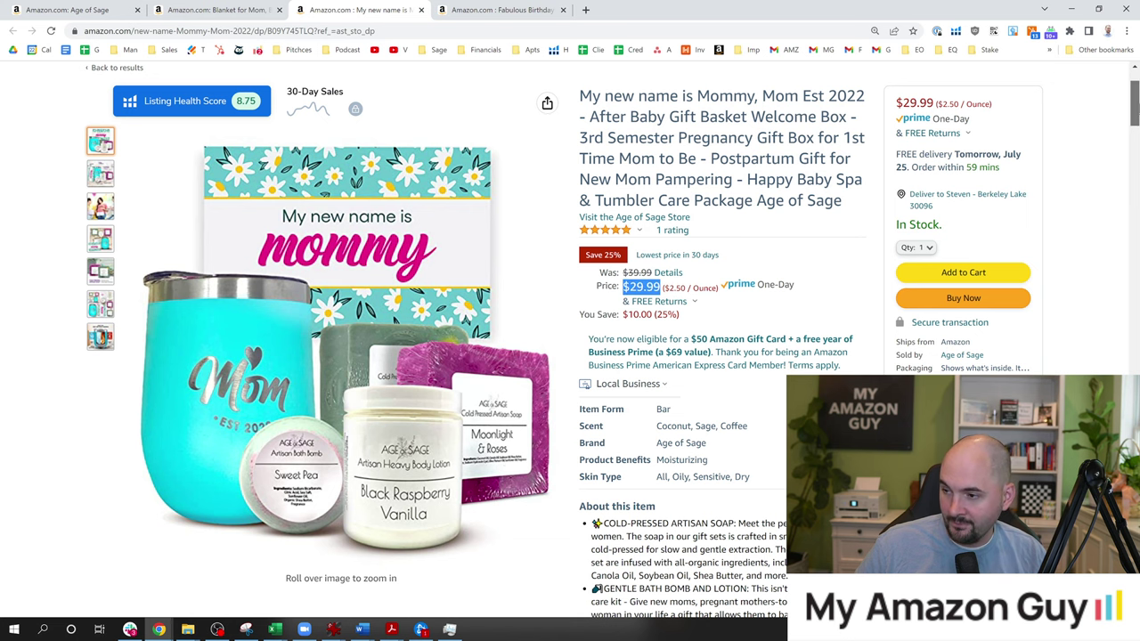
pyautogui.scroll(-15, 1134, 107)
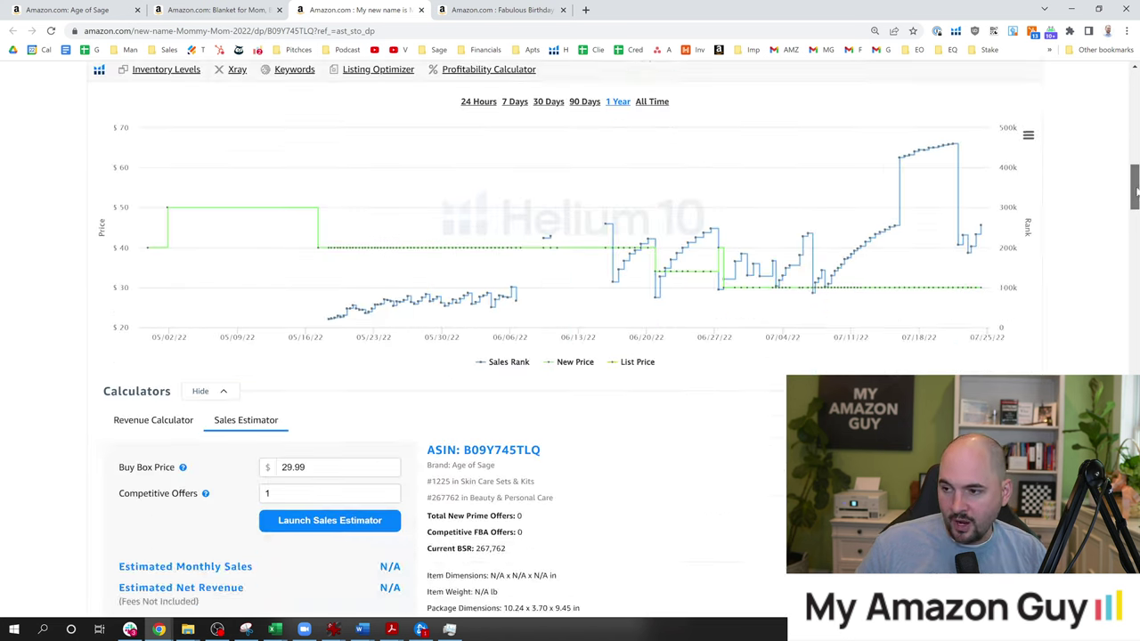
pyautogui.scroll(2, 778, 251)
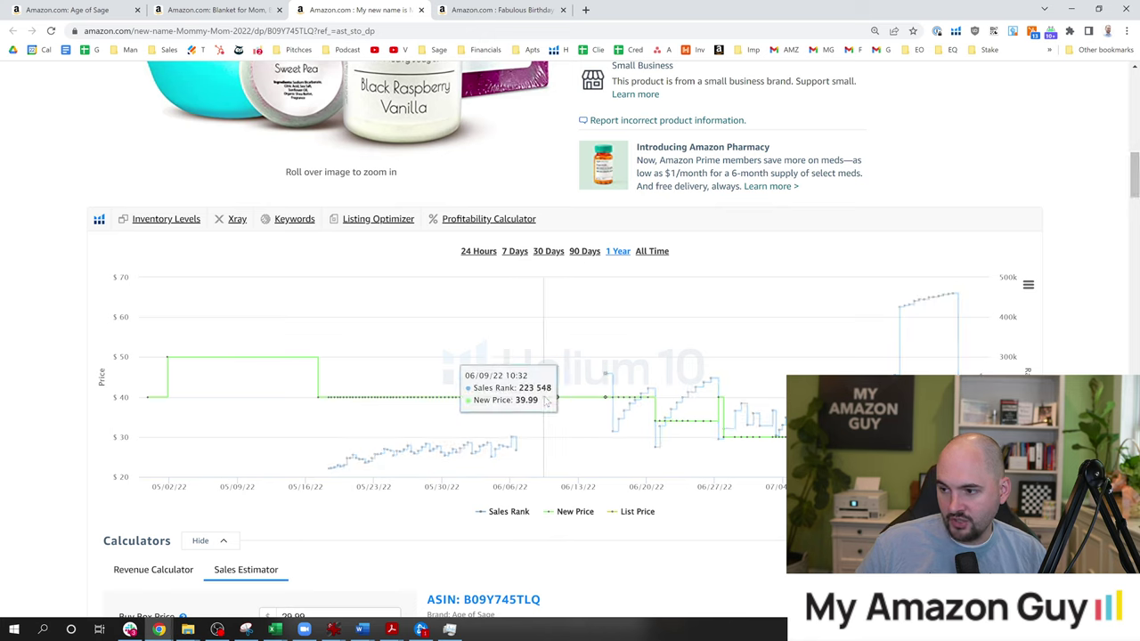
pyautogui.moveTo(514, 436)
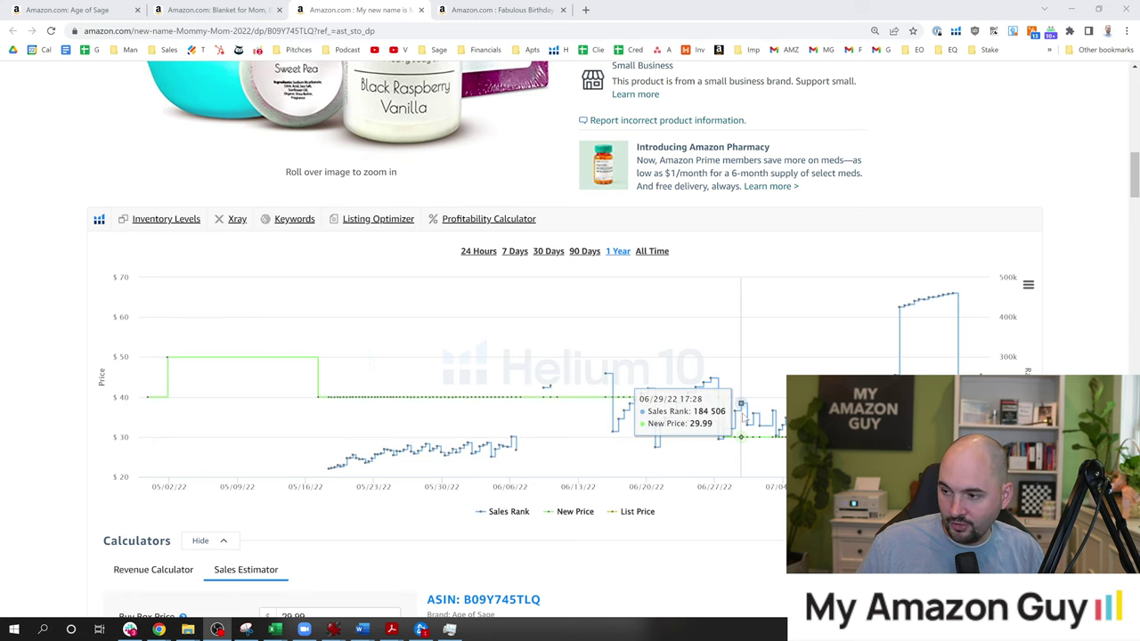
pyautogui.scroll(-3, 835, 250)
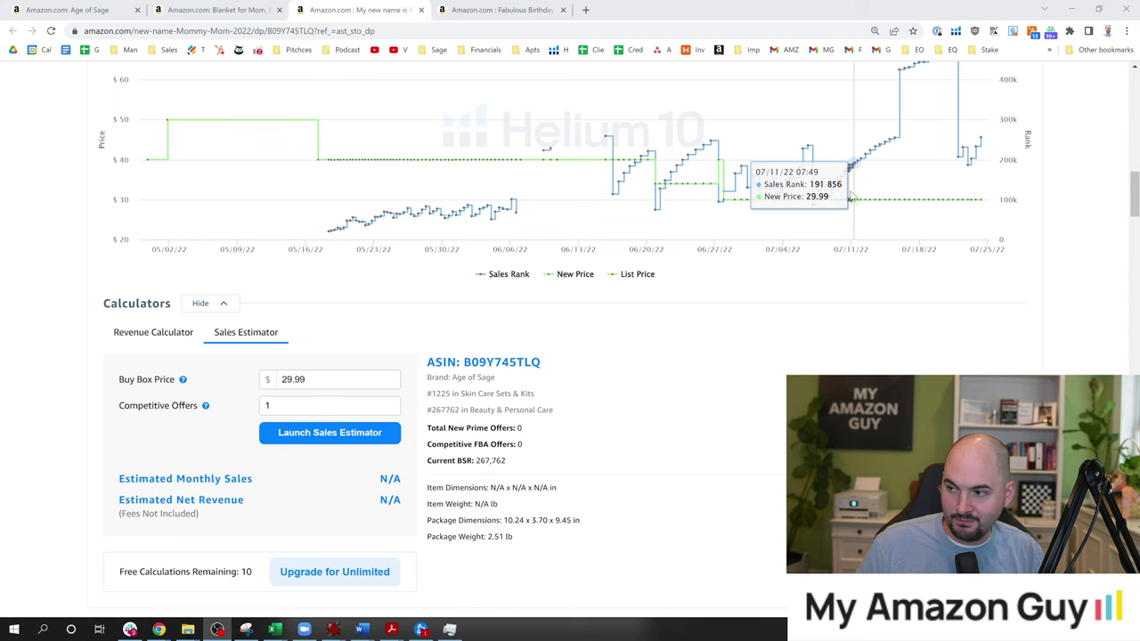
pyautogui.moveTo(1135, 189); pyautogui.dragTo(1135, 165)
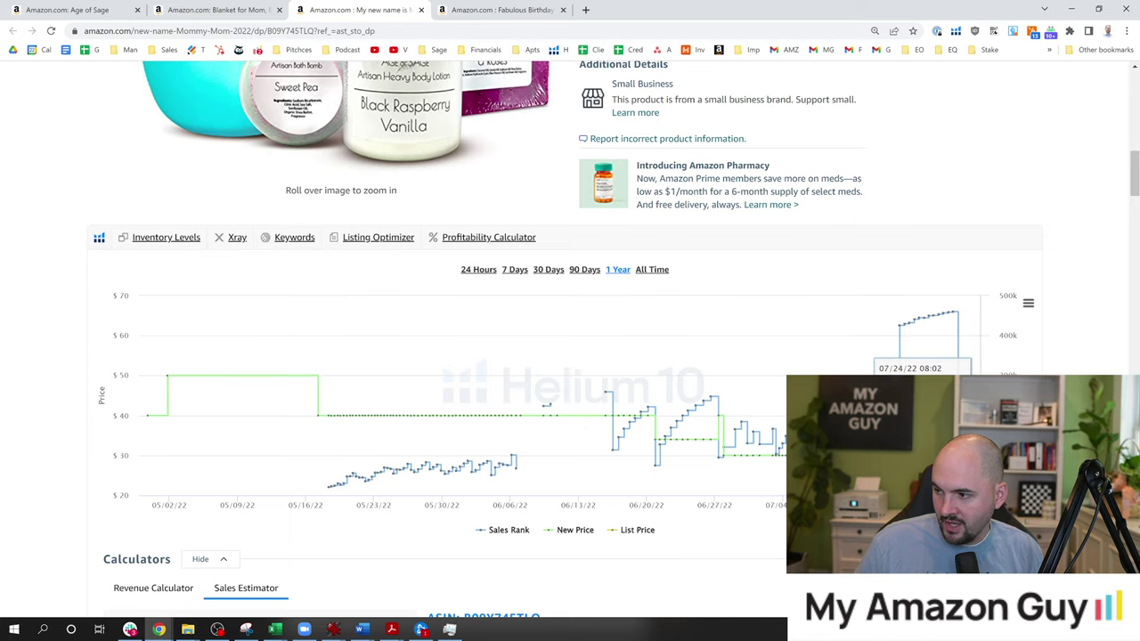
pyautogui.scroll(-2, 980, 333)
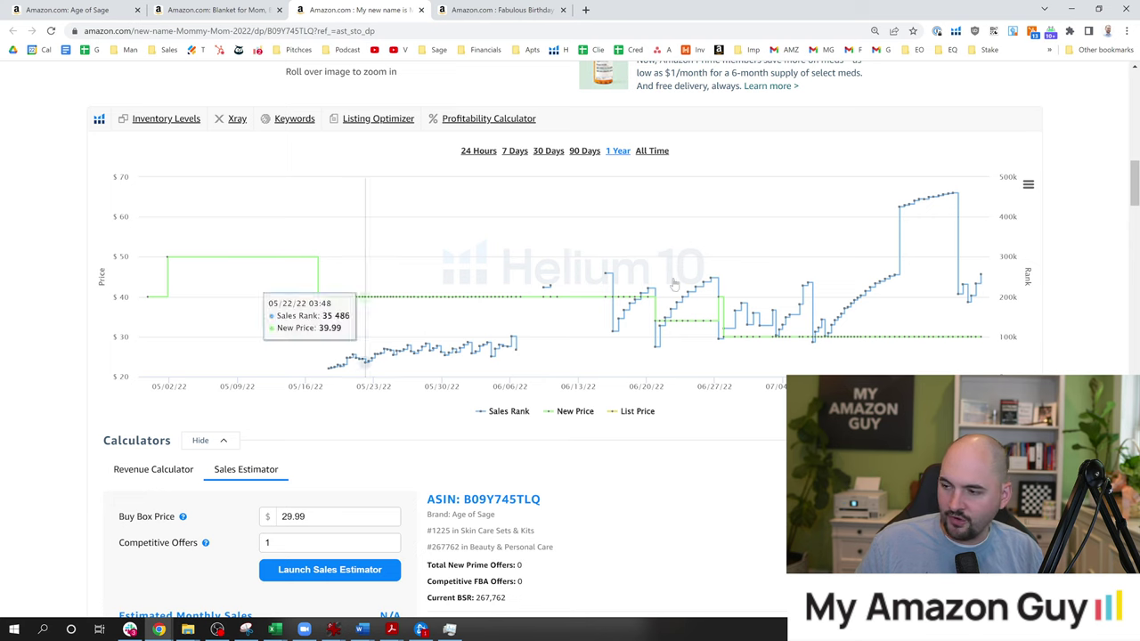
pyautogui.scroll(5, 953, 213)
# - Scroll back up and look through the Mommy listing's image thumbnails
pyautogui.scroll(5, 570, 321)
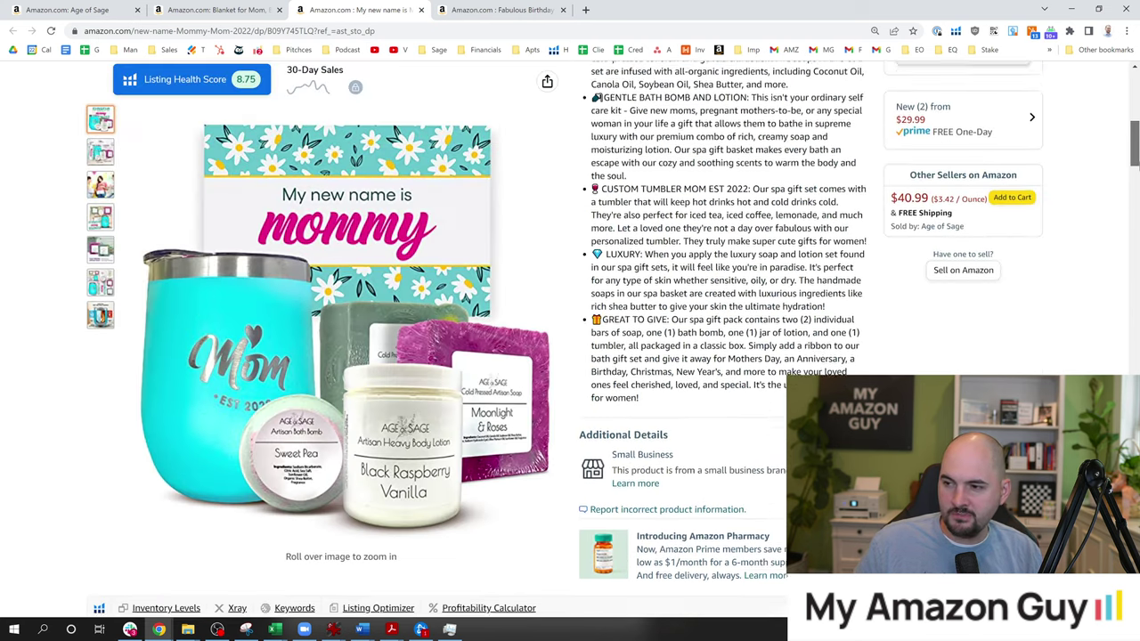
pyautogui.moveTo(100, 151)
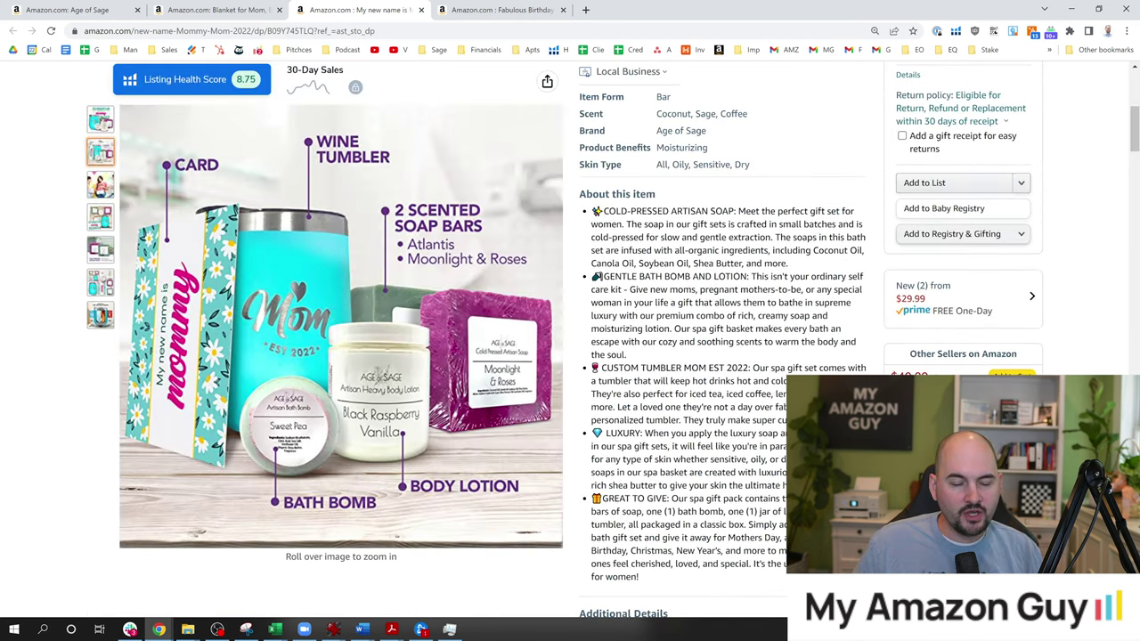
pyautogui.moveTo(100, 119)
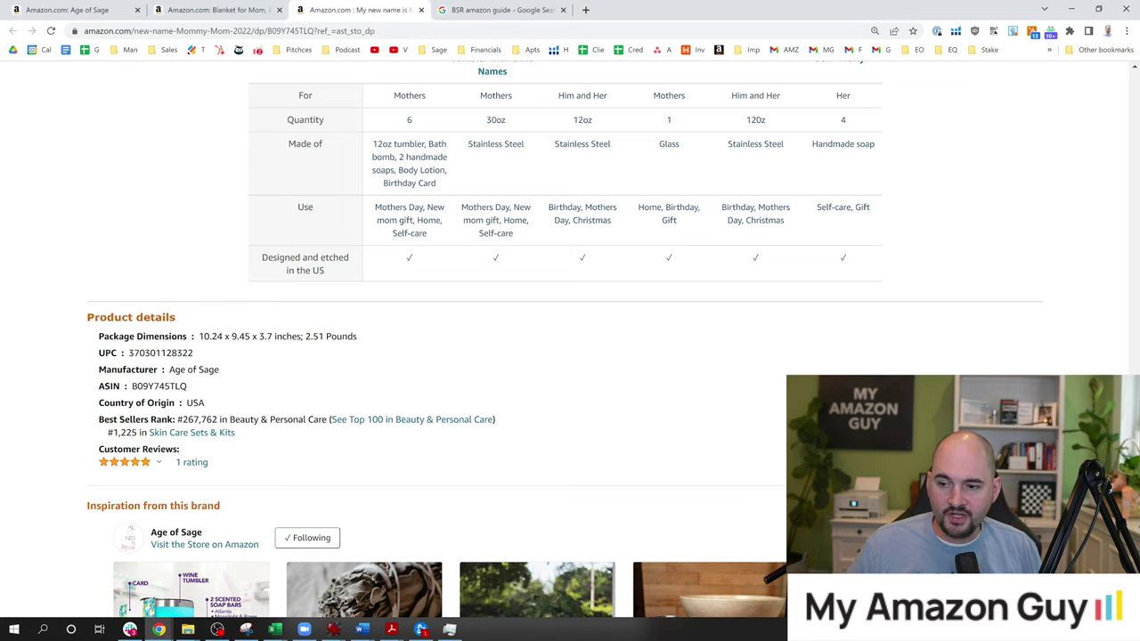
# - Highlight the Best Sellers Rank, then open its Top 100 Beauty and Skin Care Sets & Kits links in new tabs
pyautogui.moveTo(99, 420); pyautogui.dragTo(162, 420)
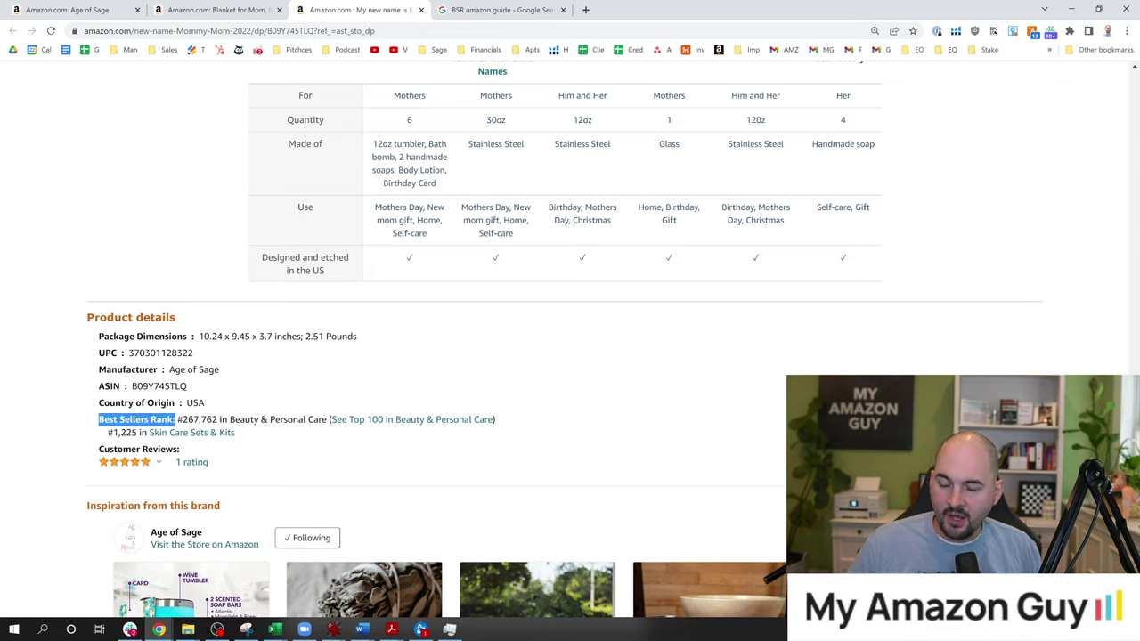
pyautogui.click(237, 409)
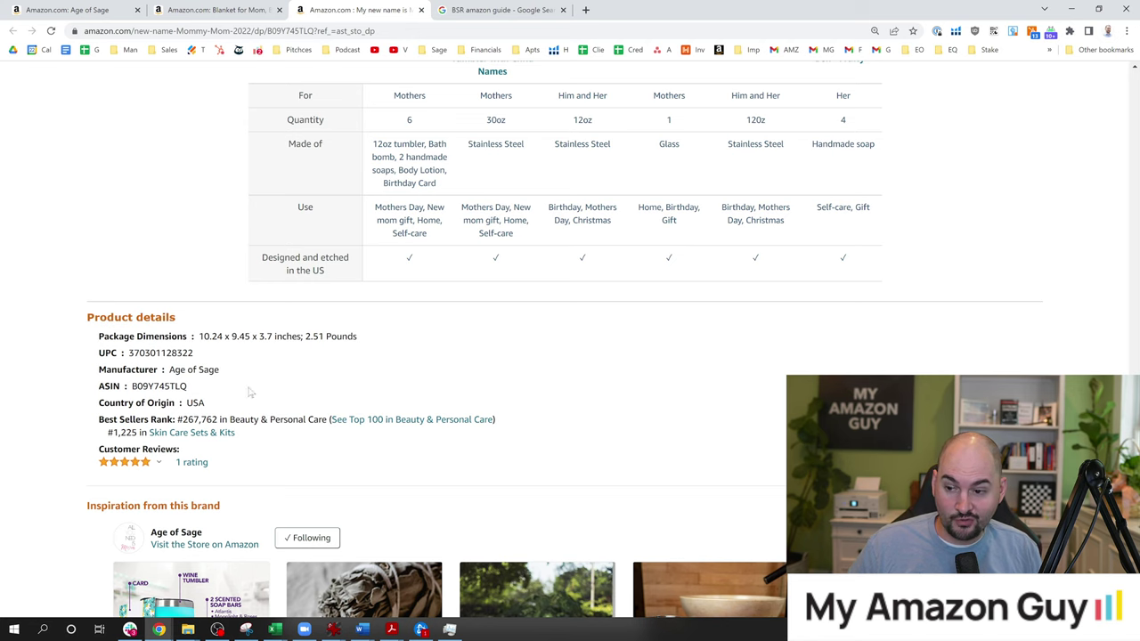
pyautogui.scroll(-1, 307, 388)
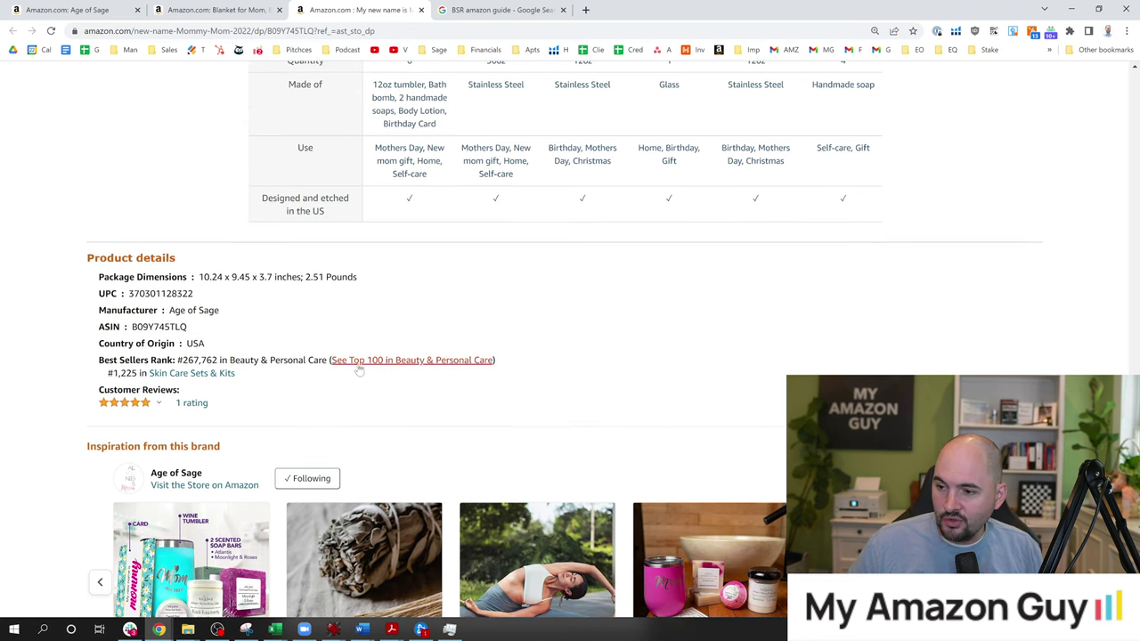
pyautogui.rightClick(351, 365)
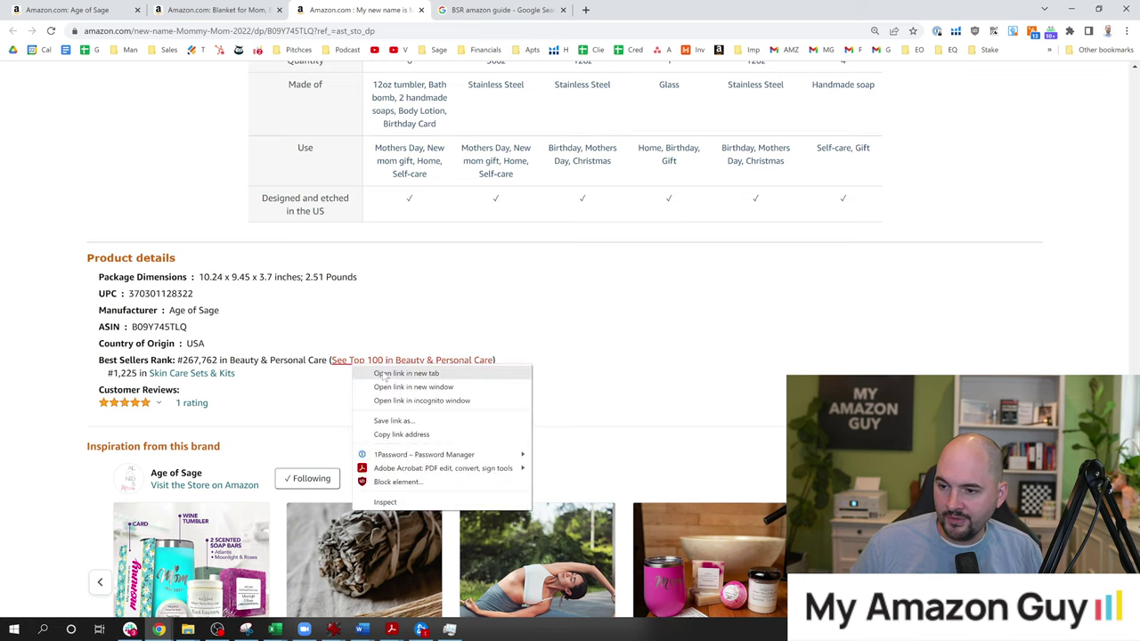
pyautogui.click(370, 376)
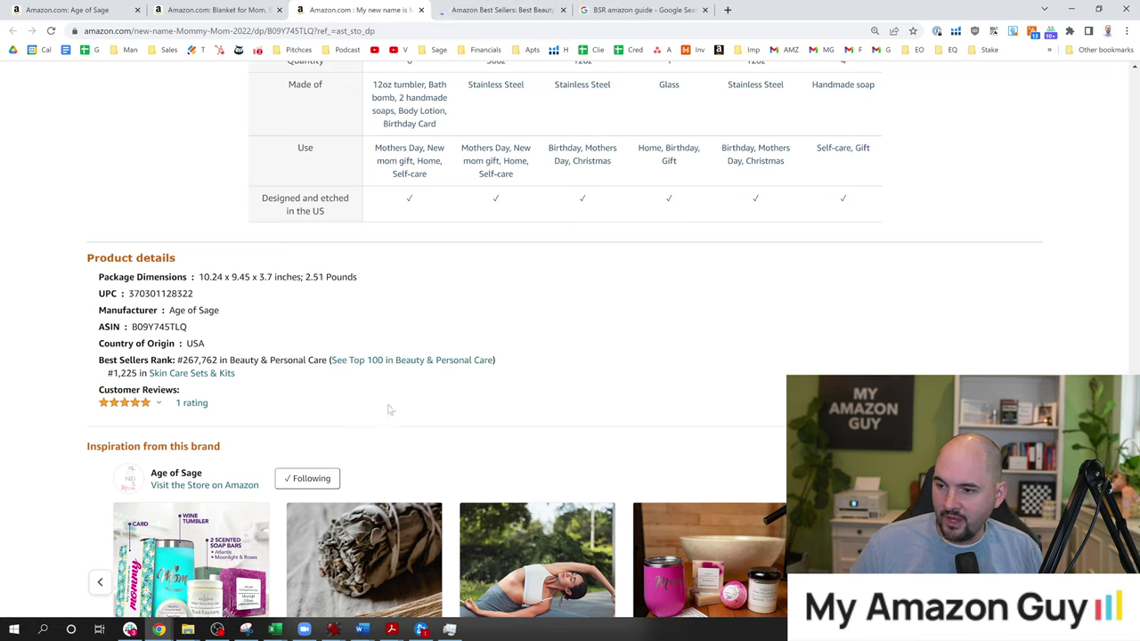
pyautogui.rightClick(184, 374)
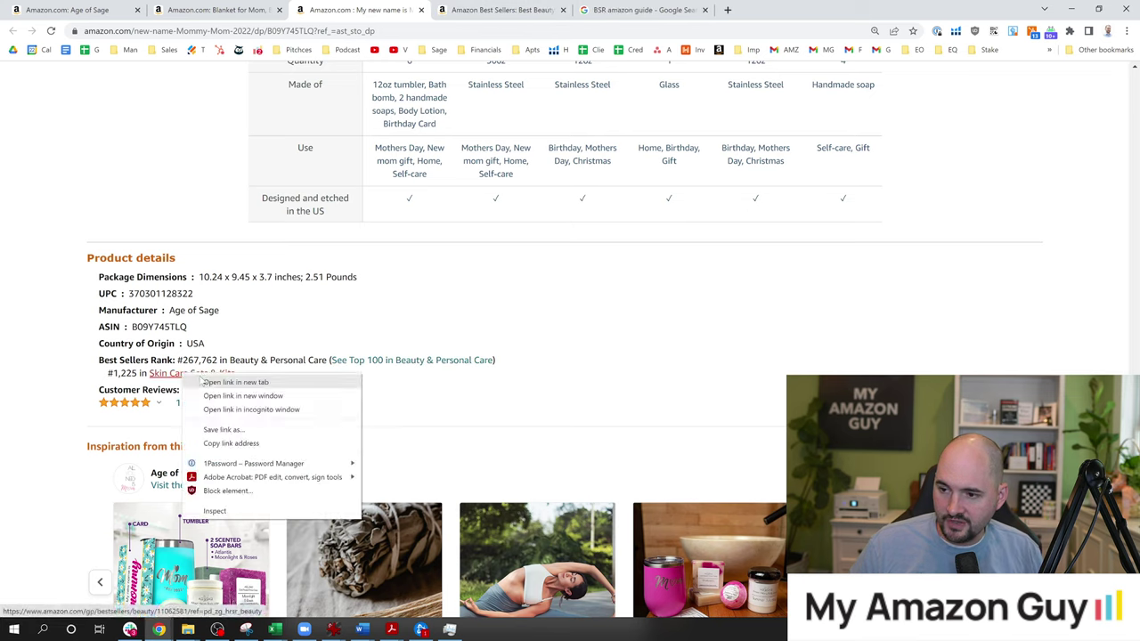
pyautogui.click(203, 381)
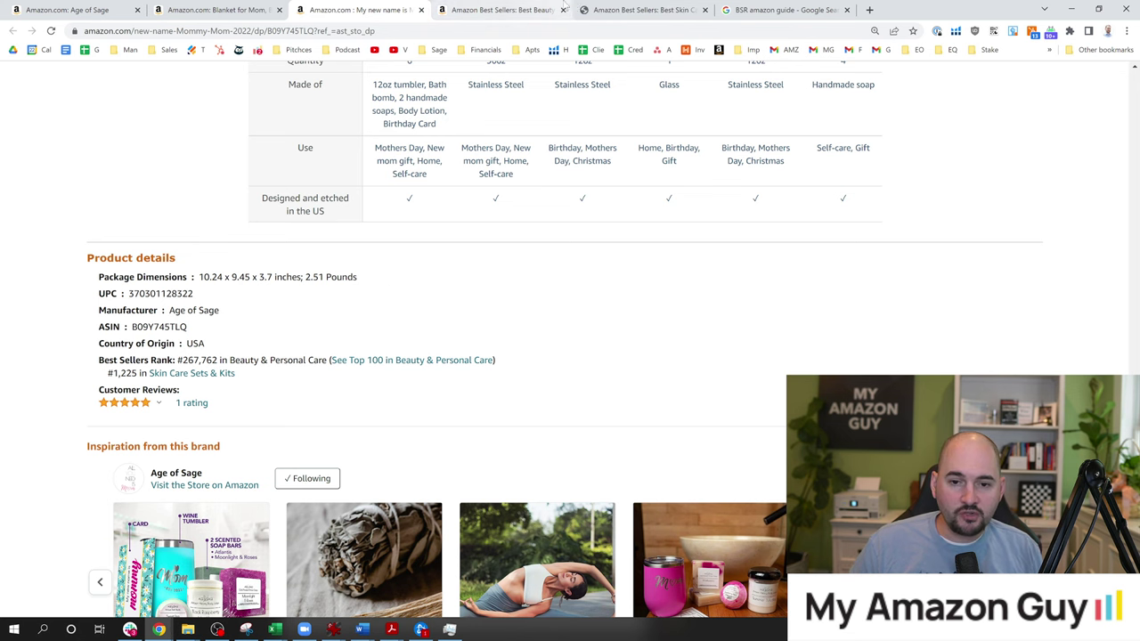
# - From the Beauty best sellers, open the #14 Differin acne gel in a new tab, view it, and return
pyautogui.click(497, 8)
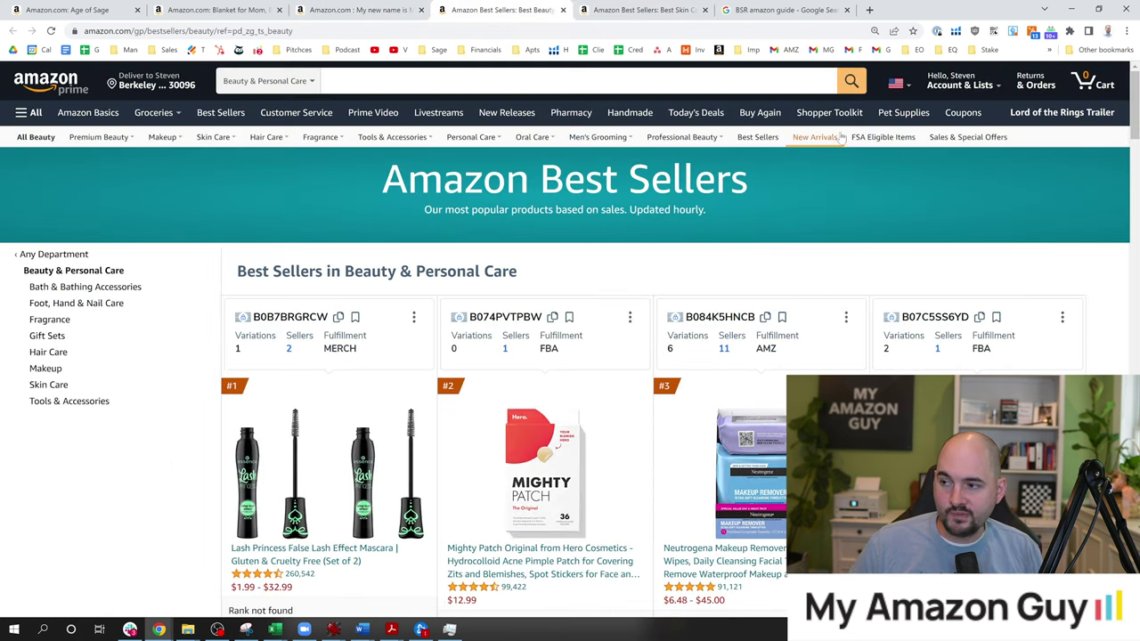
pyautogui.moveTo(1136, 107); pyautogui.dragTo(1133, 321)
pyautogui.middleClick(620, 277)
pyautogui.scroll(1, 620, 276)
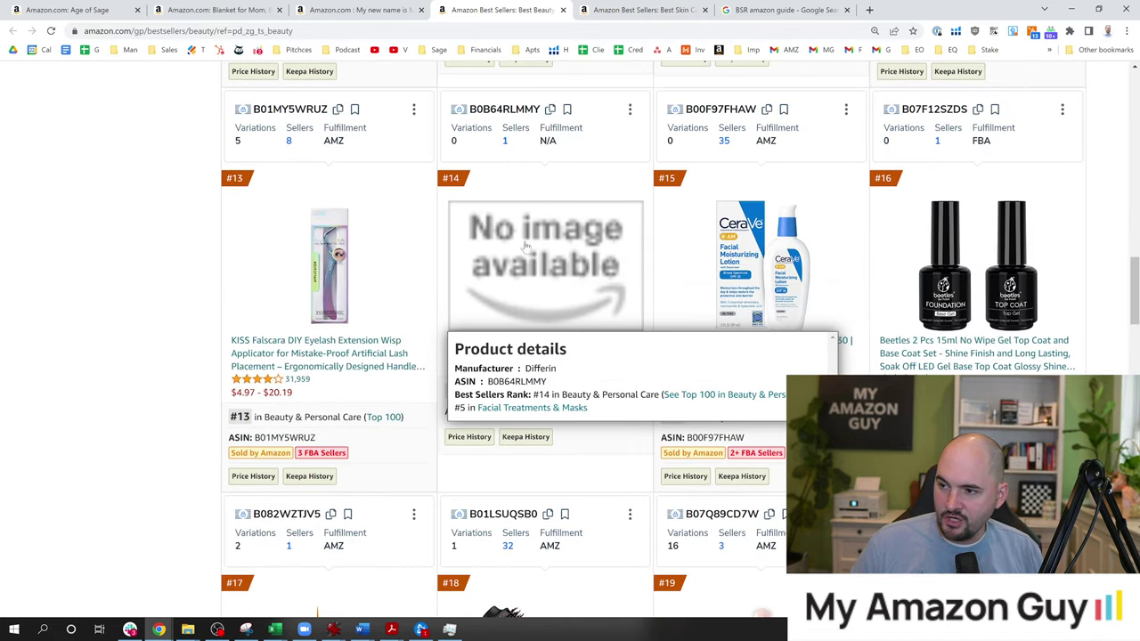
pyautogui.click(623, 10)
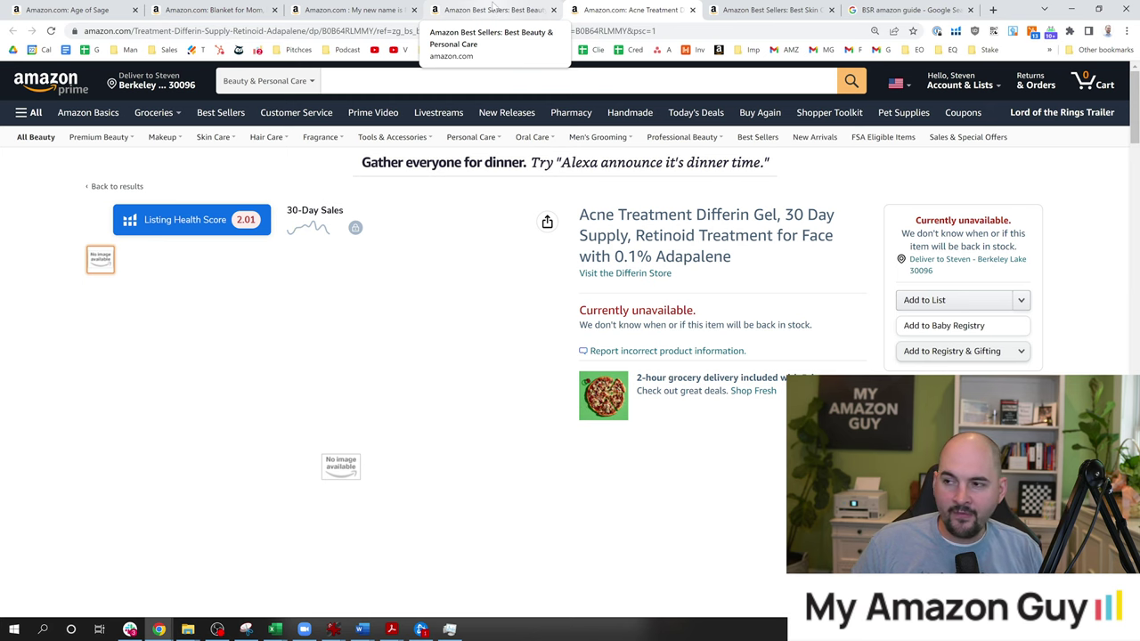
pyautogui.click(492, 5)
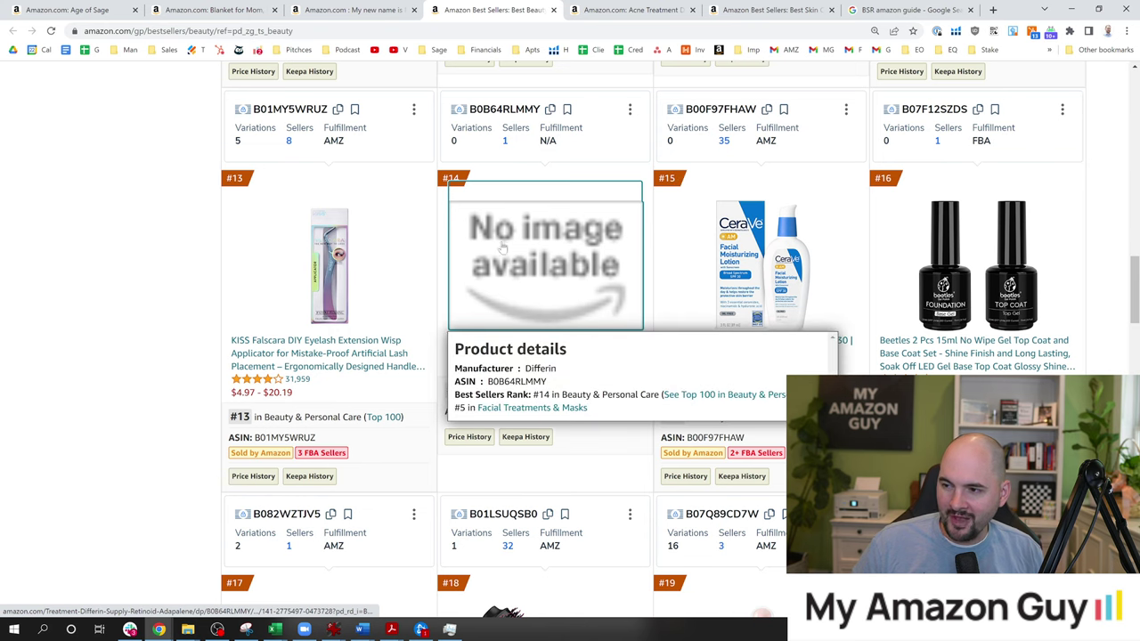
pyautogui.moveTo(1133, 271); pyautogui.dragTo(1136, 359)
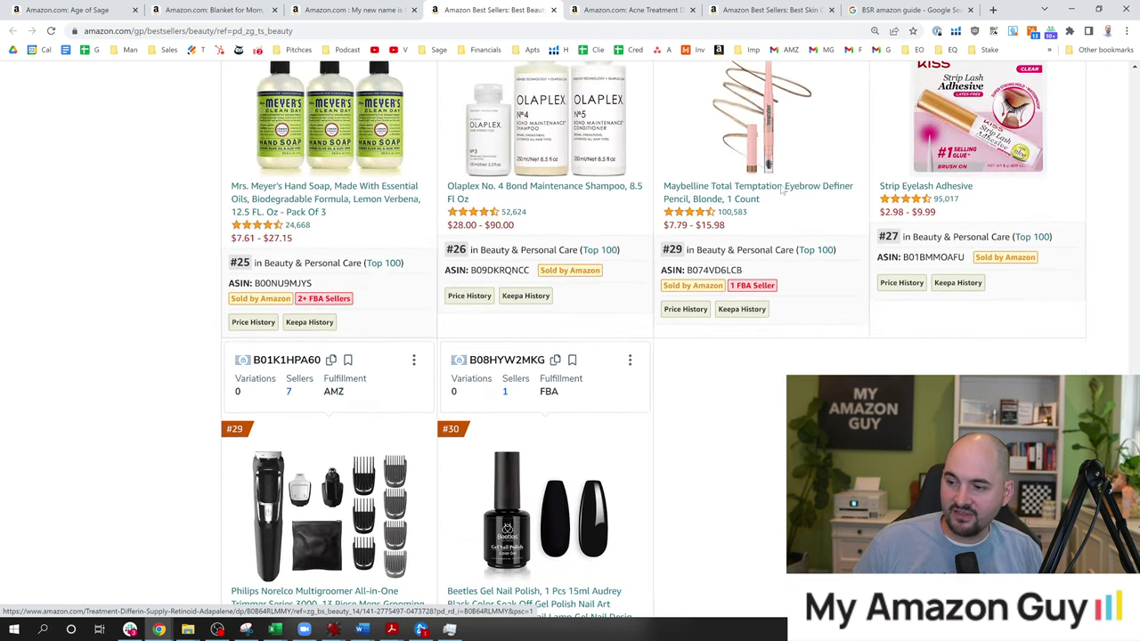
# - Scroll down through the ranked Skin Care Sets & Kits best sellers, then back toward the top
pyautogui.click(628, 9)
pyautogui.click(735, 7)
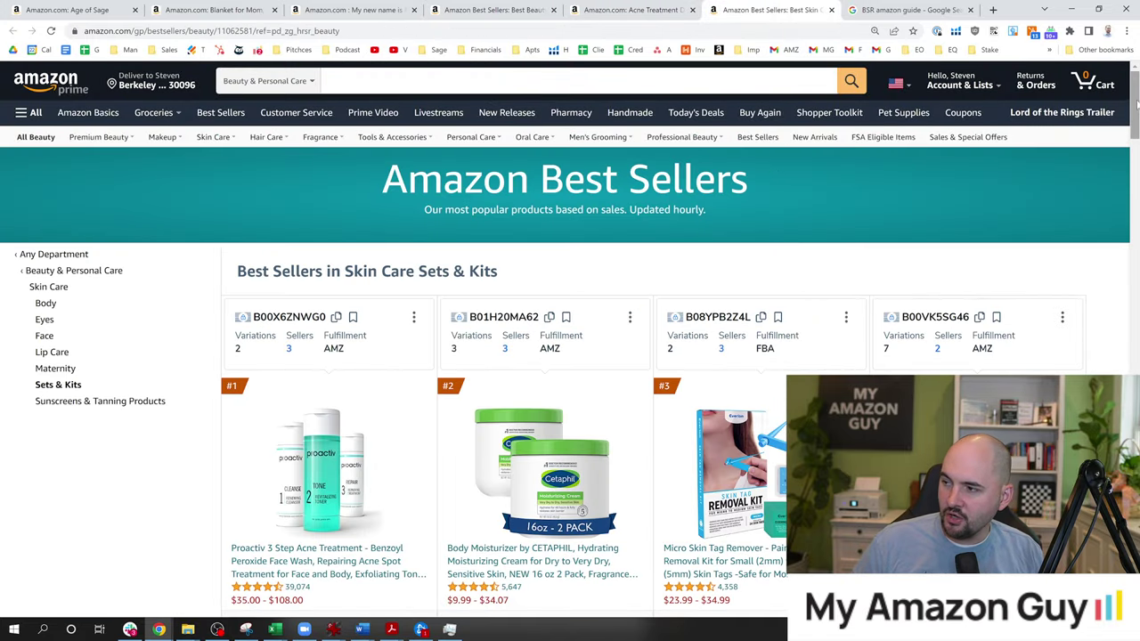
pyautogui.moveTo(1129, 129); pyautogui.dragTo(1130, 152)
pyautogui.scroll(1, 570, 356)
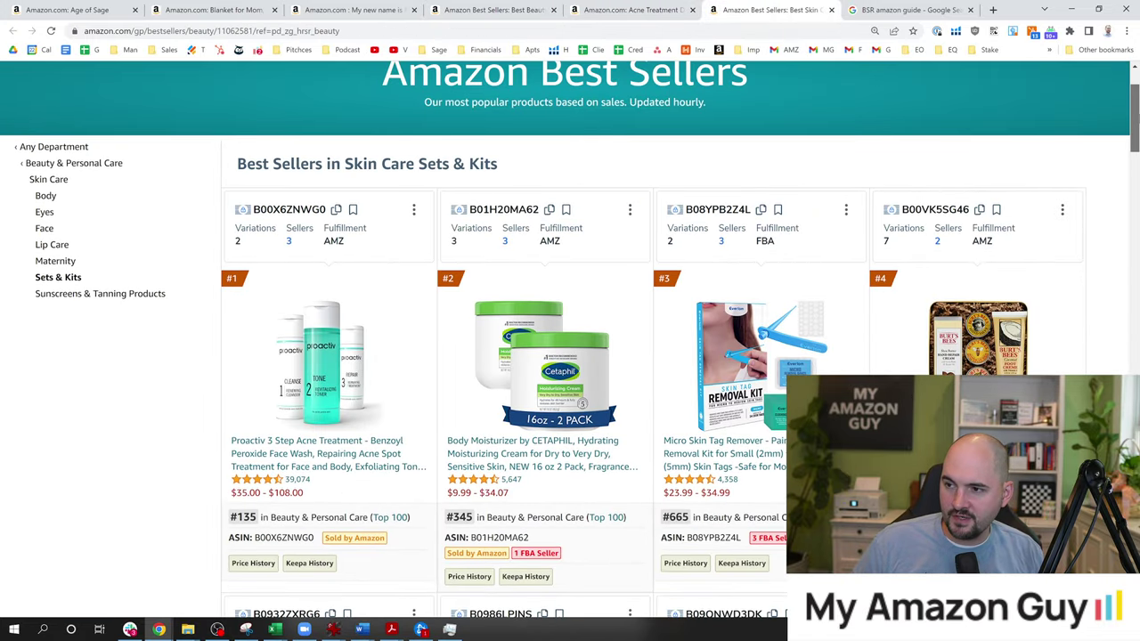
pyautogui.scroll(-2, 570, 356)
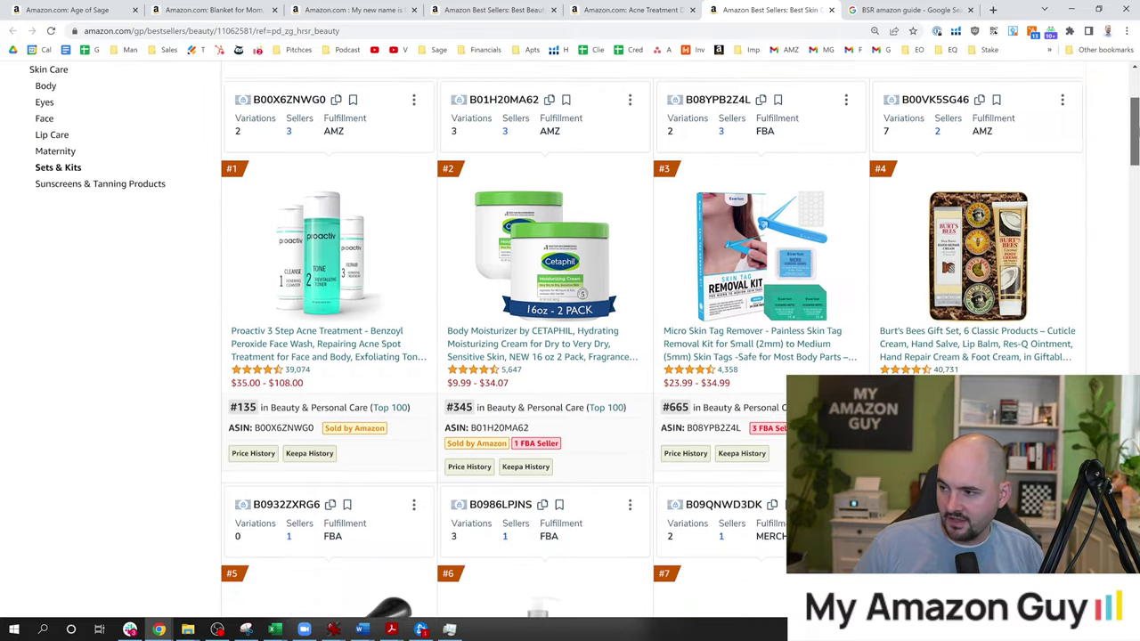
pyautogui.scroll(-8, 570, 356)
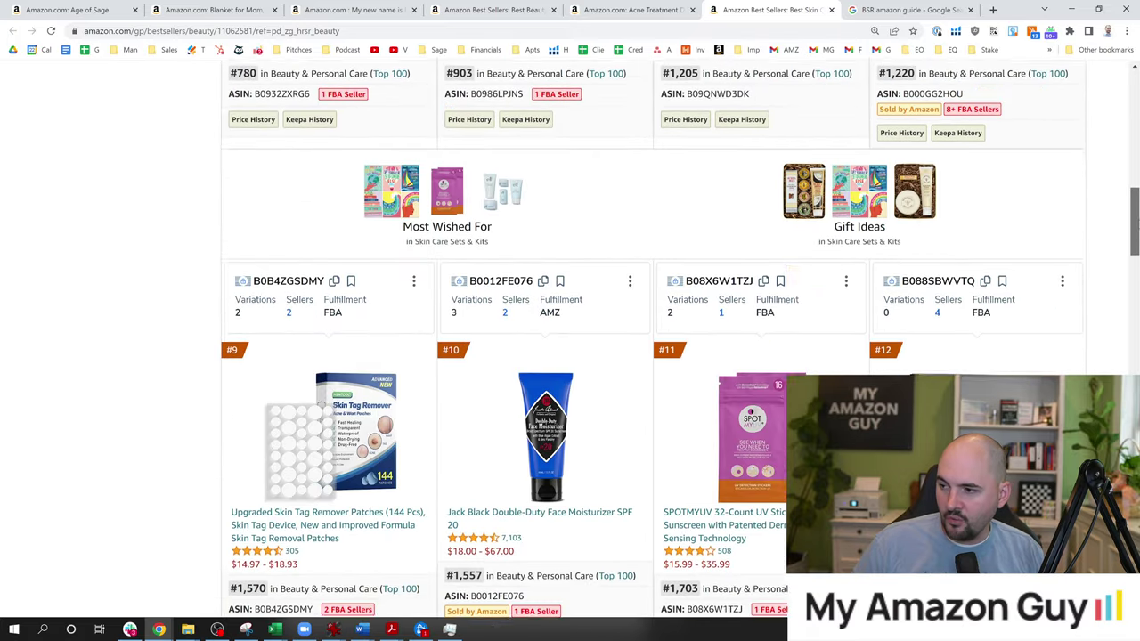
pyautogui.scroll(-10, 569, 356)
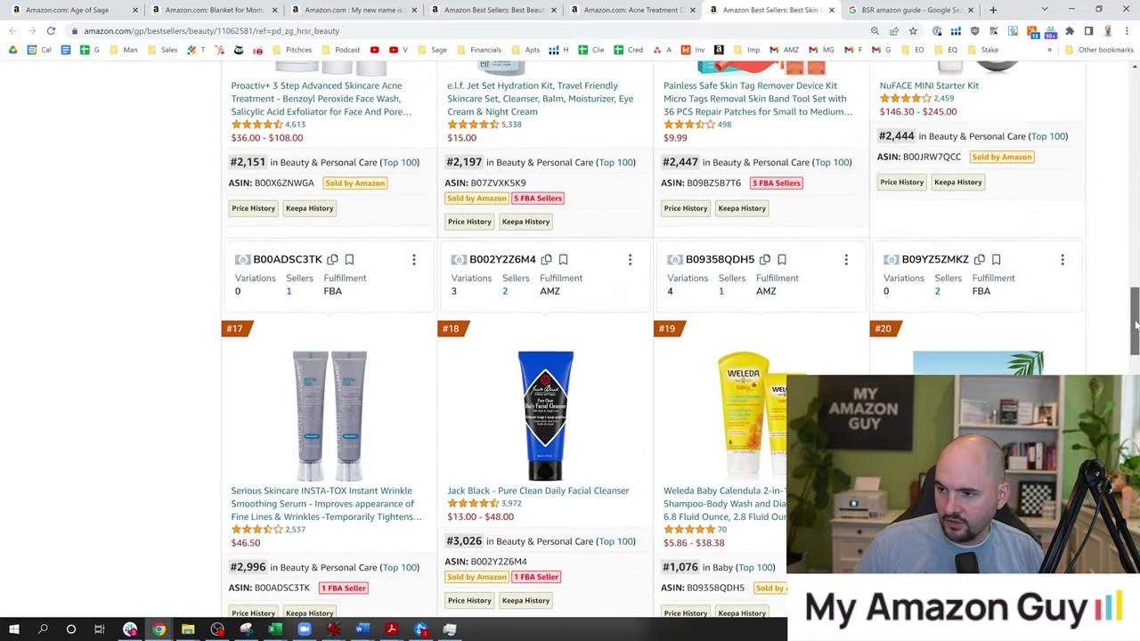
pyautogui.moveTo(1131, 356); pyautogui.dragTo(1131, 436)
pyautogui.scroll(-4, 569, 356)
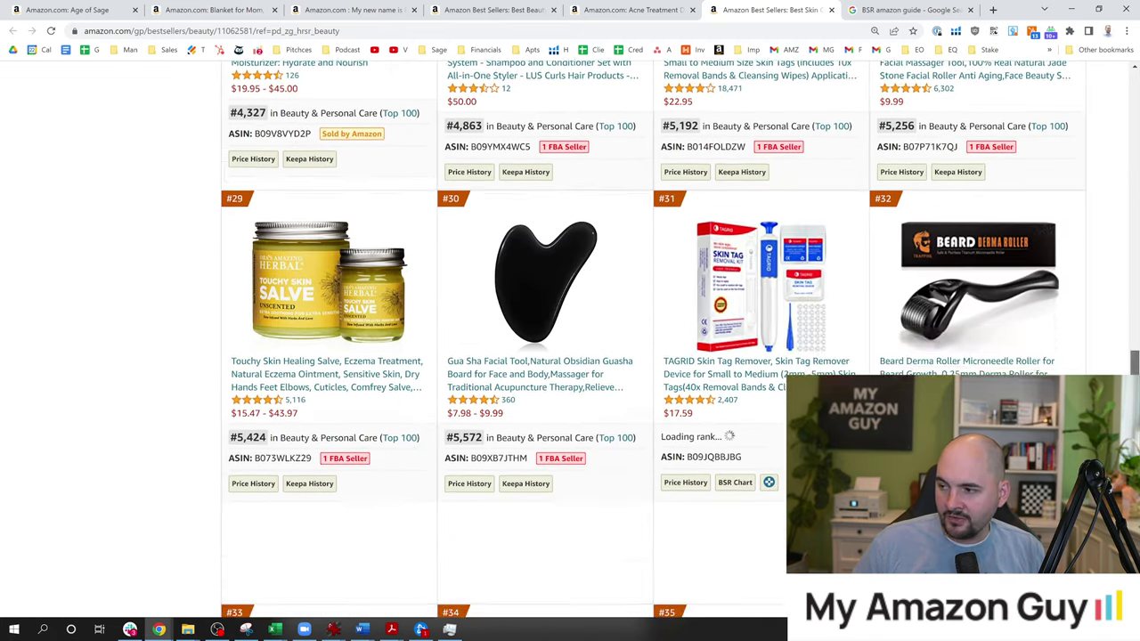
pyautogui.scroll(-10, 570, 356)
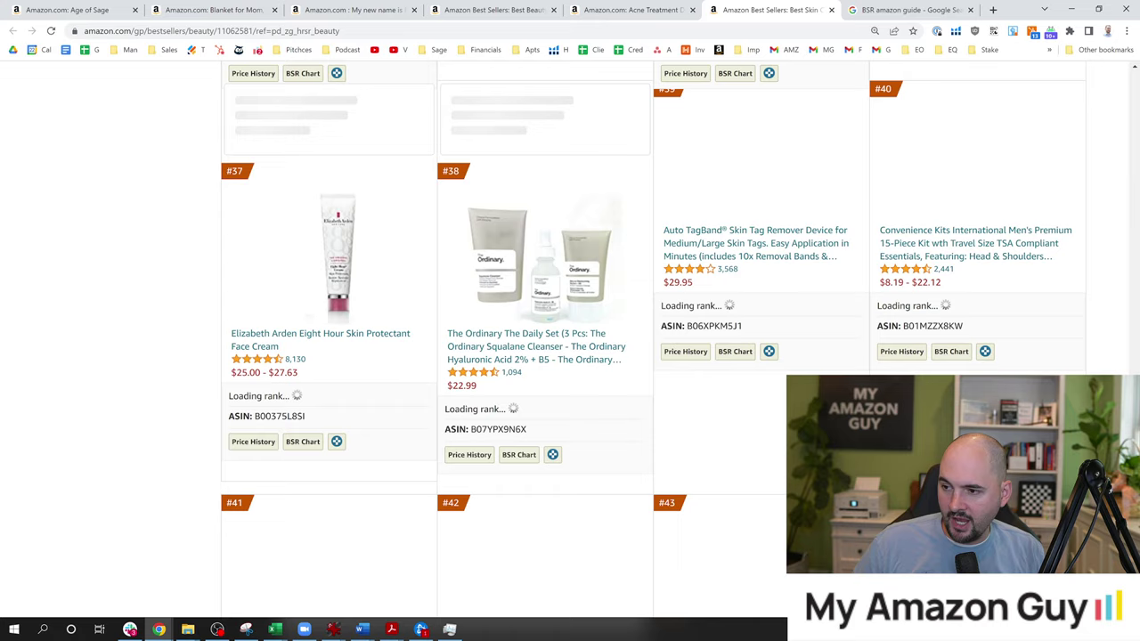
pyautogui.scroll(-6, 570, 356)
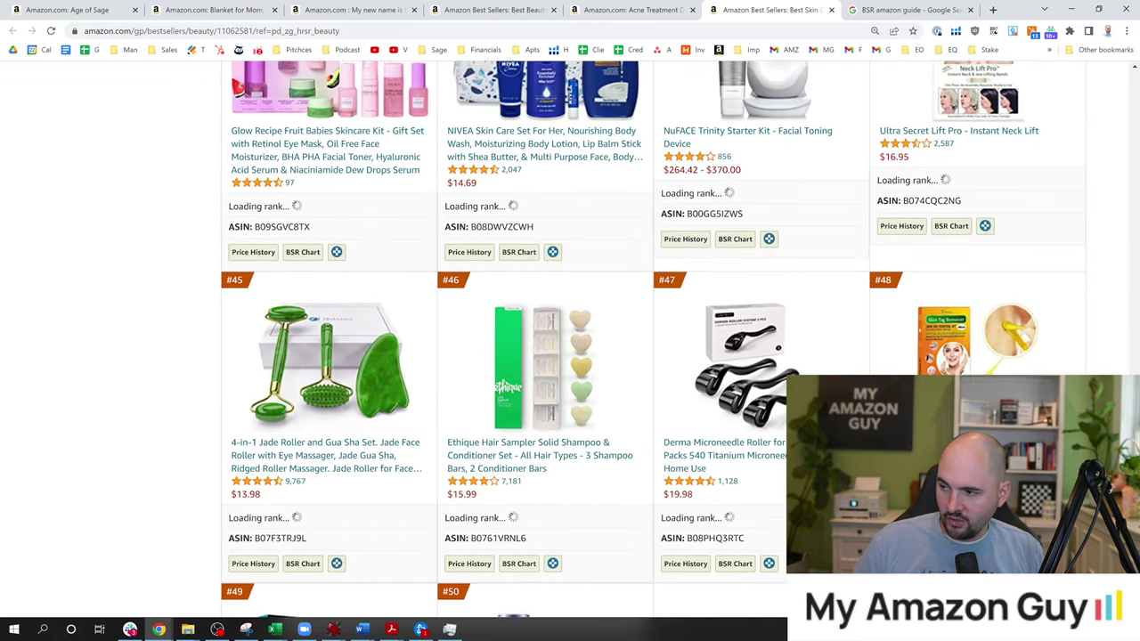
pyautogui.scroll(20, 69, 407)
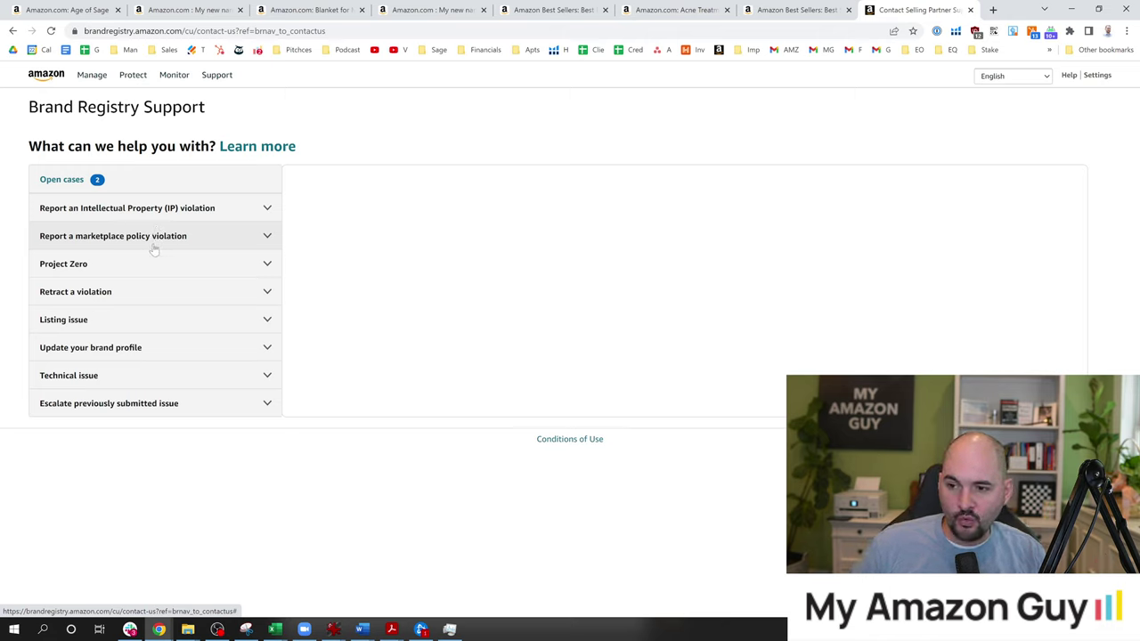
# - Start a product category-change request and look up the listing by its pasted ASIN
pyautogui.click(101, 330)
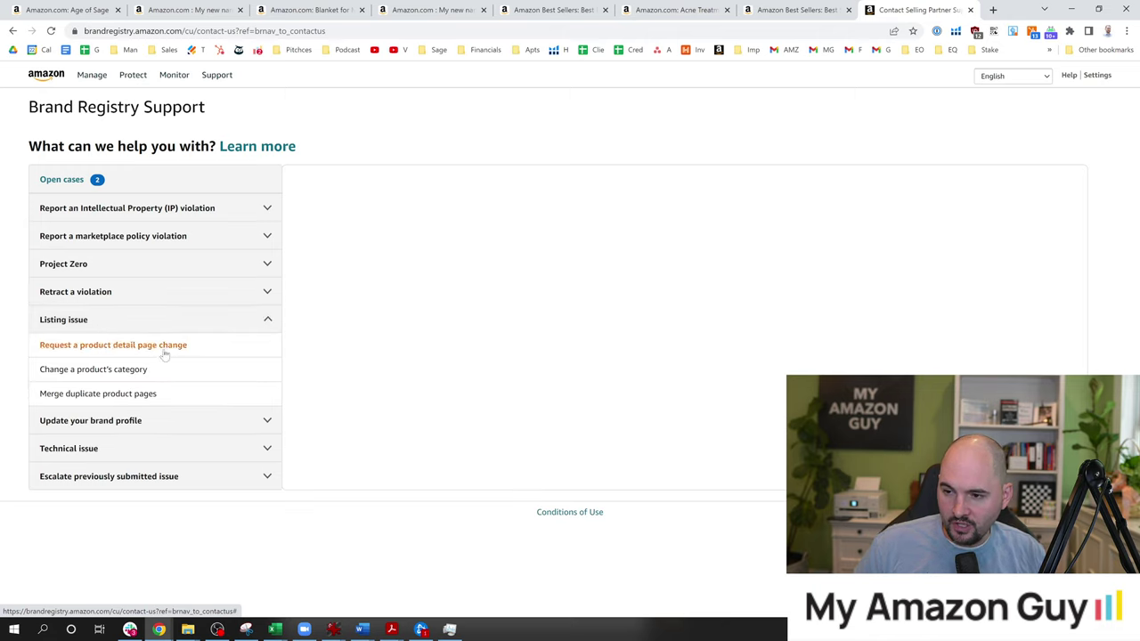
pyautogui.click(79, 377)
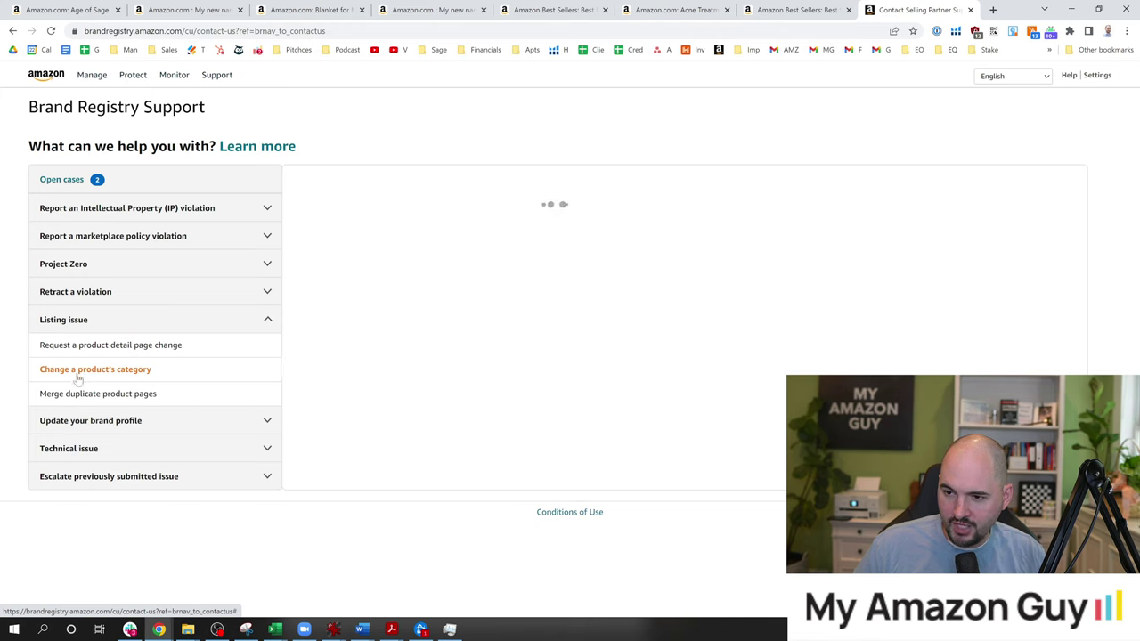
pyautogui.click(427, 239)
pyautogui.write('B09Y745TLQ')
pyautogui.click(429, 276)
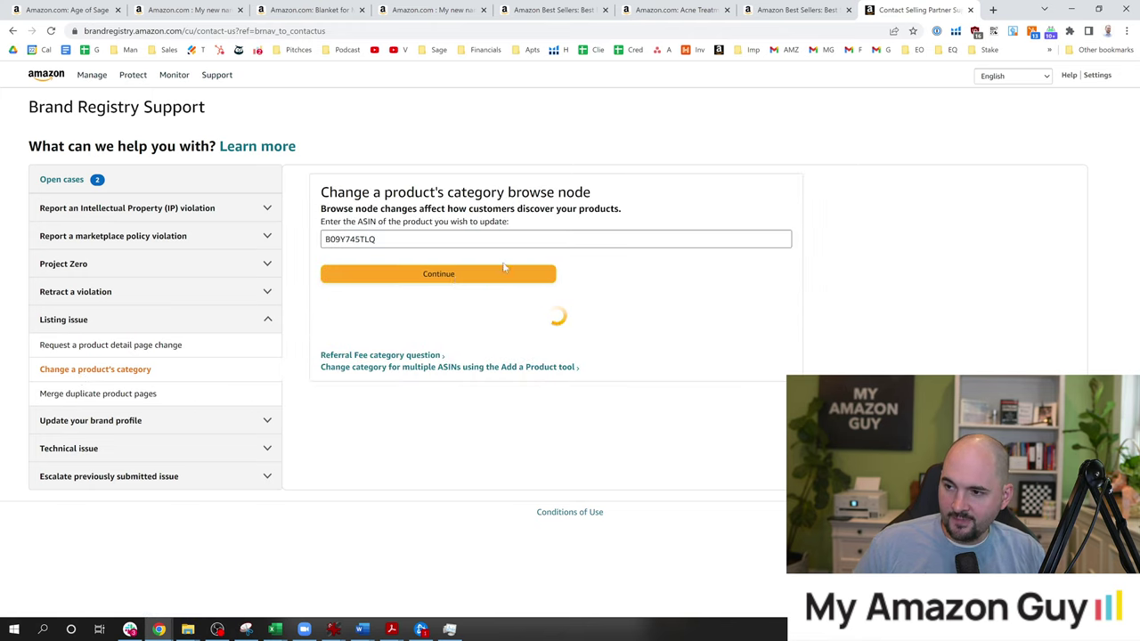
# - Select the NEWMOMMYBOX-8322 SKU and continue to the browse-node search
pyautogui.click(383, 319)
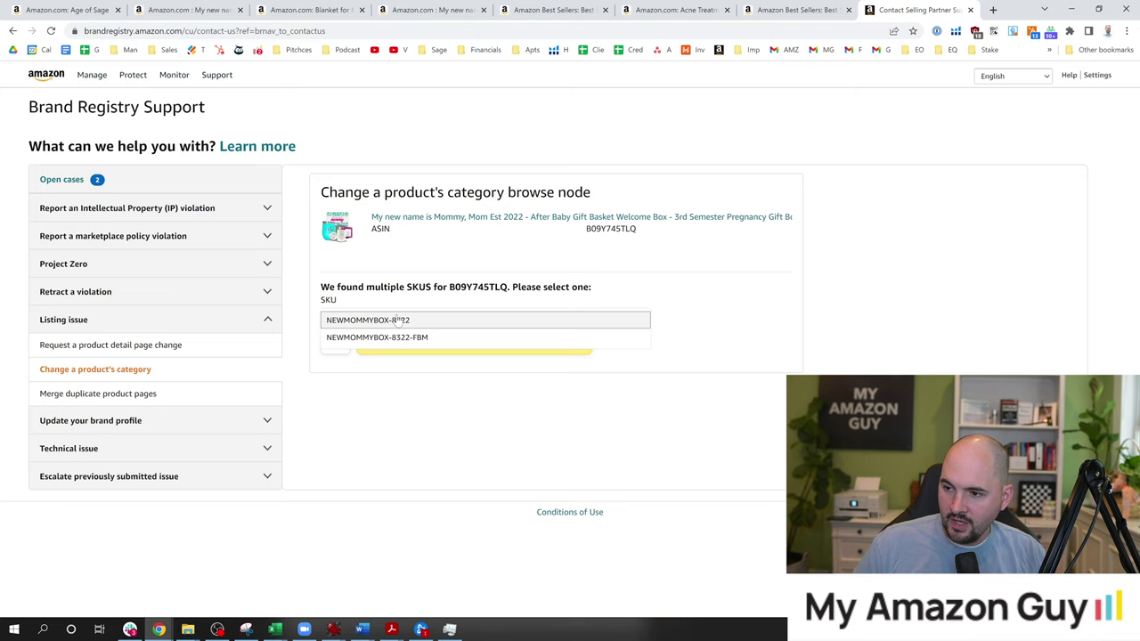
pyautogui.click(424, 322)
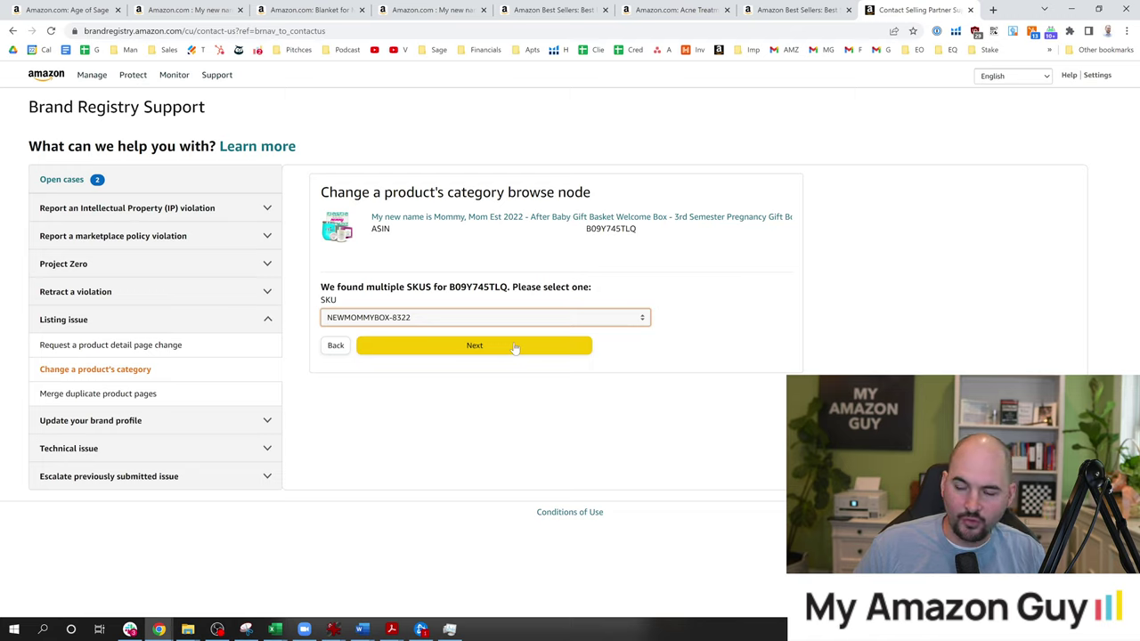
pyautogui.click(479, 320)
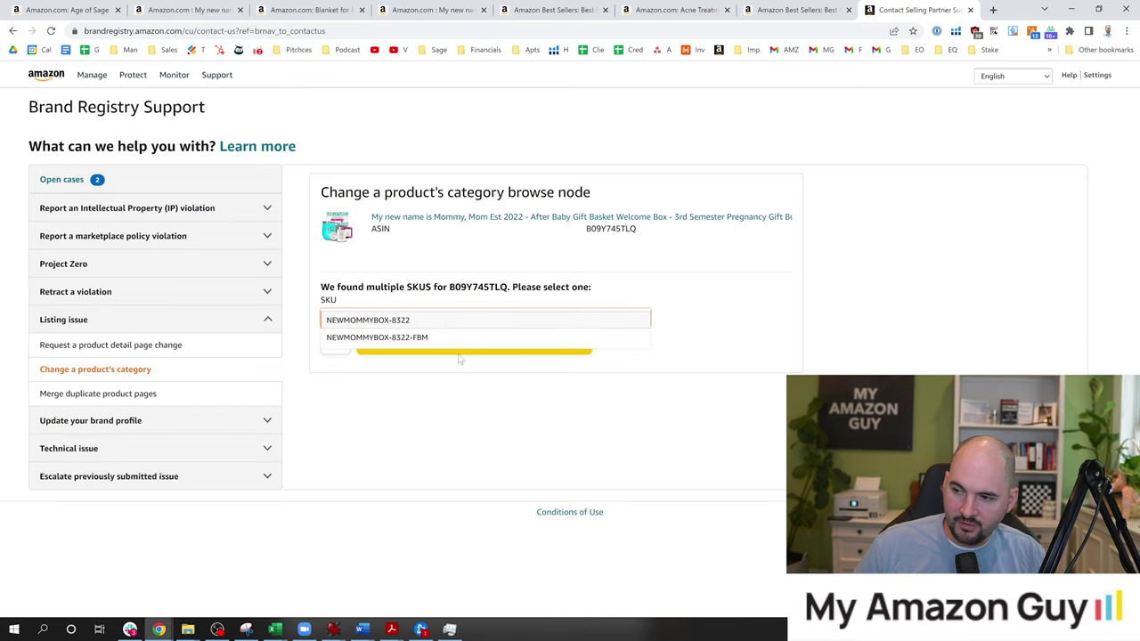
pyautogui.click(460, 360)
pyautogui.click(454, 349)
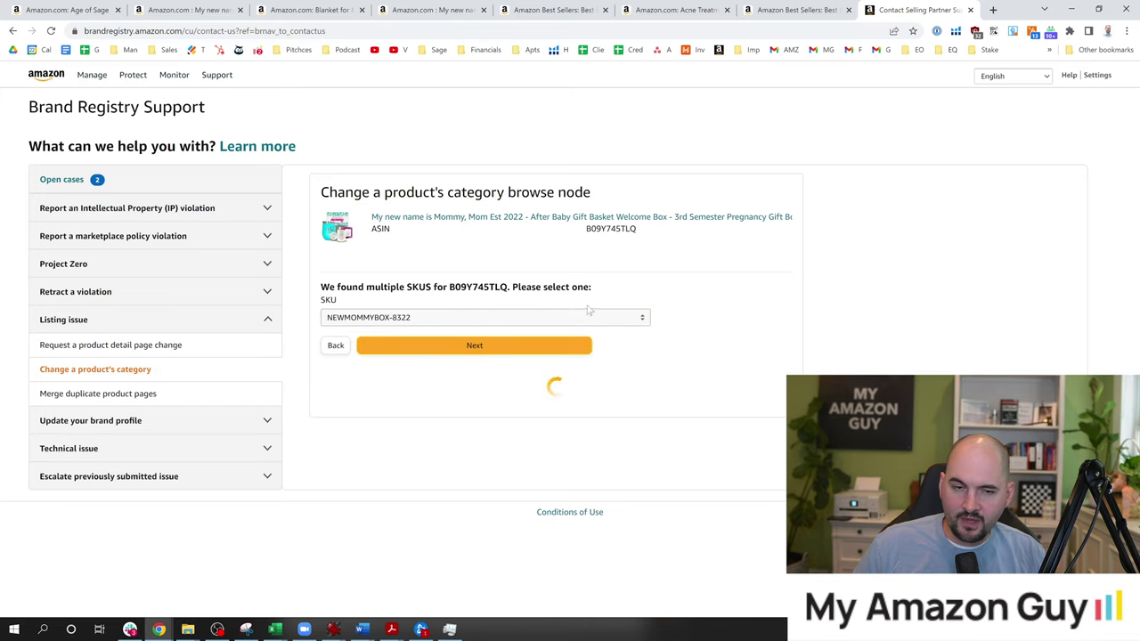
# - Search the browse-node categories for 'mom gift' and review the results
pyautogui.scroll(-1, 616, 261)
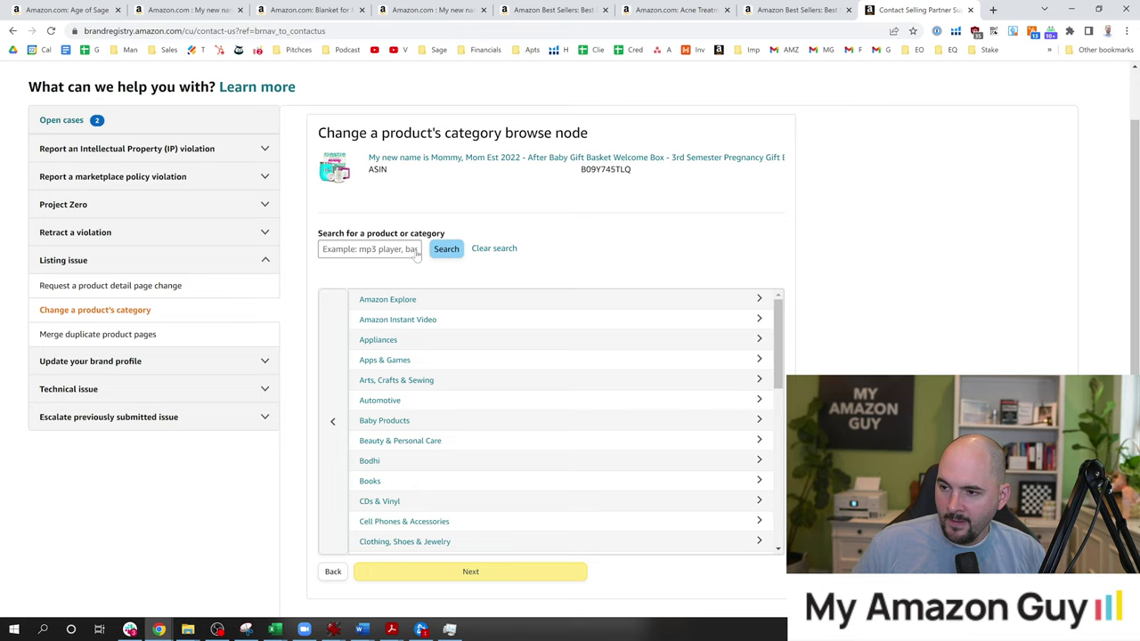
pyautogui.click(415, 249)
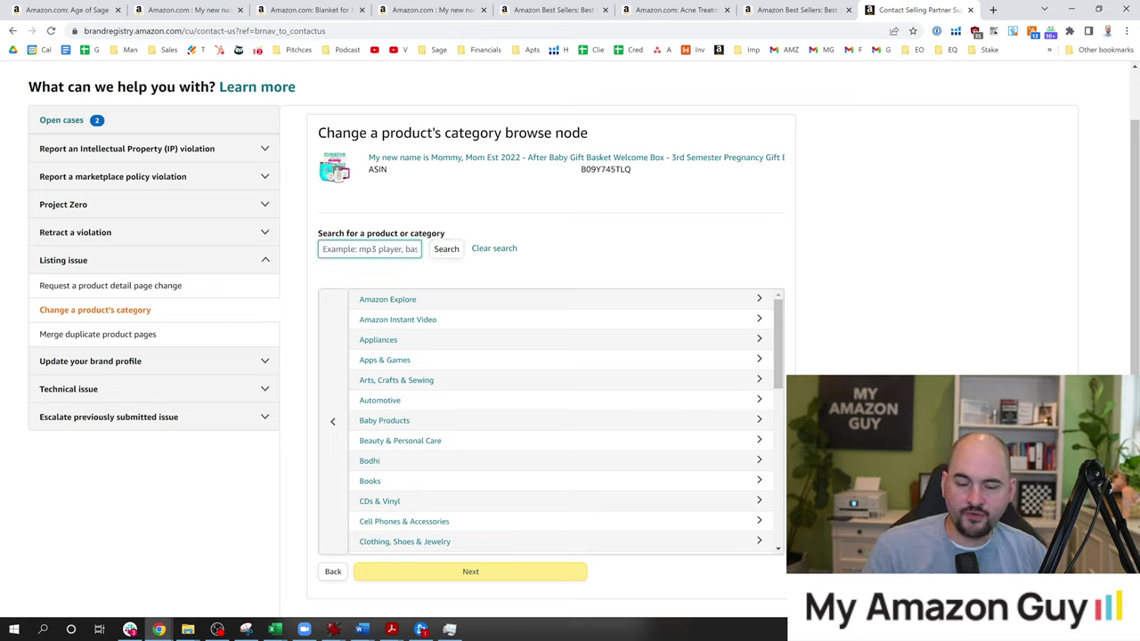
pyautogui.write('mom gift')
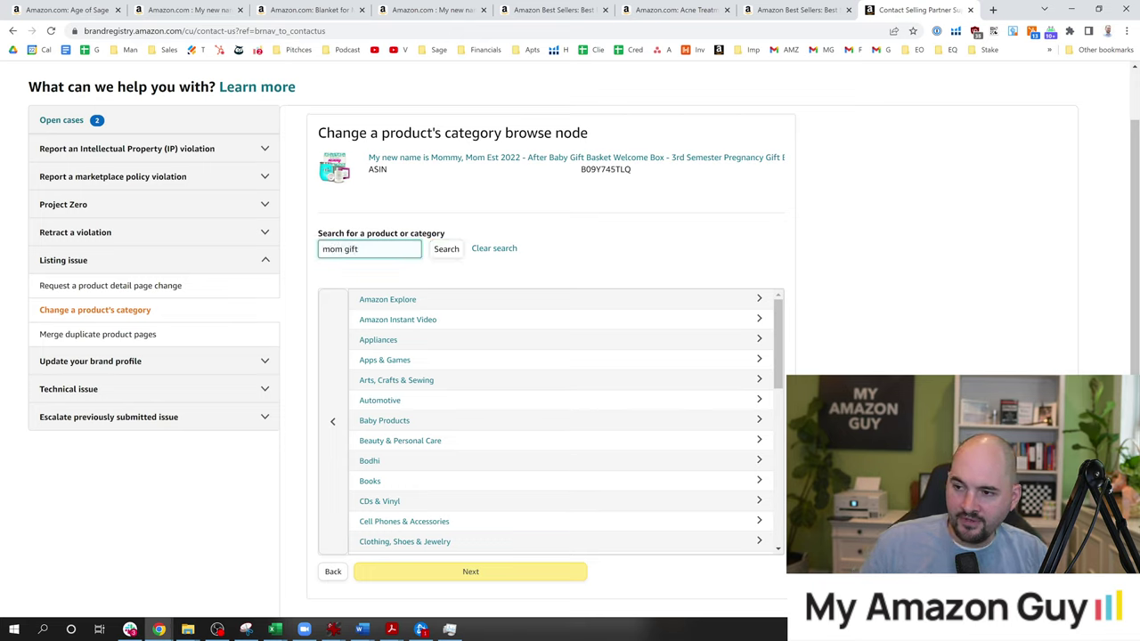
pyautogui.press('Return')
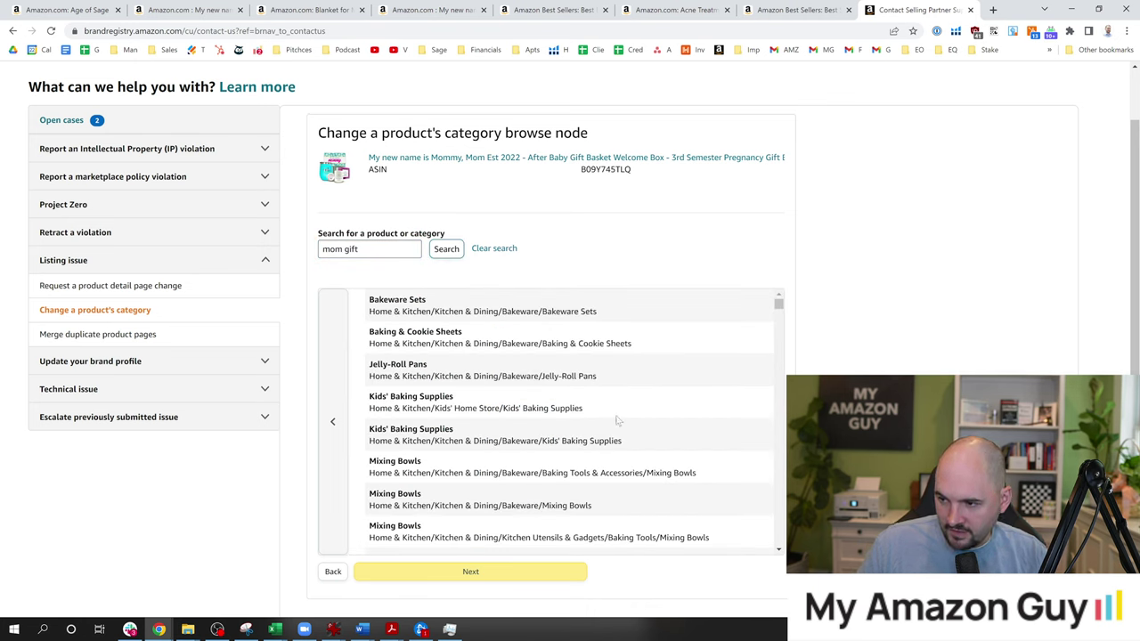
pyautogui.scroll(-4, 626, 435)
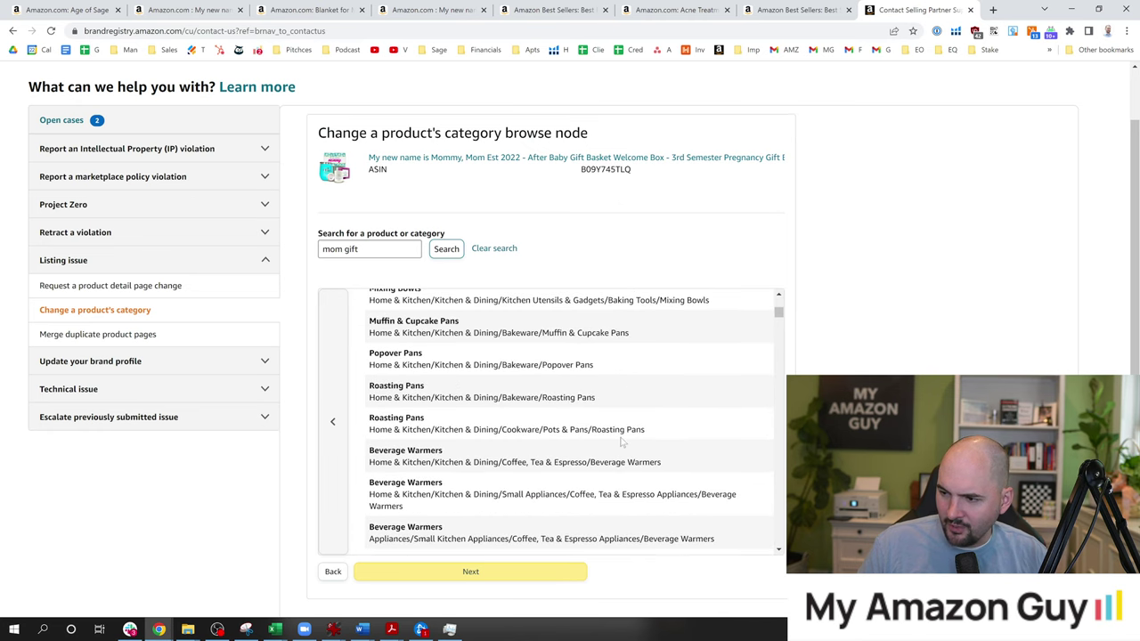
# - Replace the category search with 'beauty gift' and review the skin care results
pyautogui.tripleClick(356, 249)
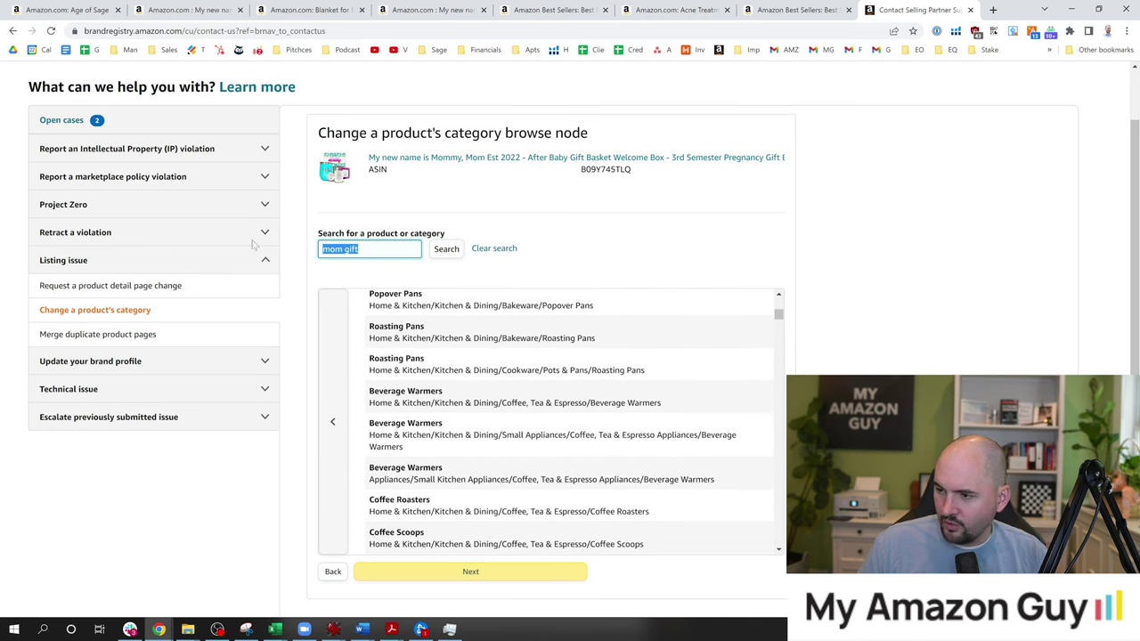
pyautogui.write('beauty')
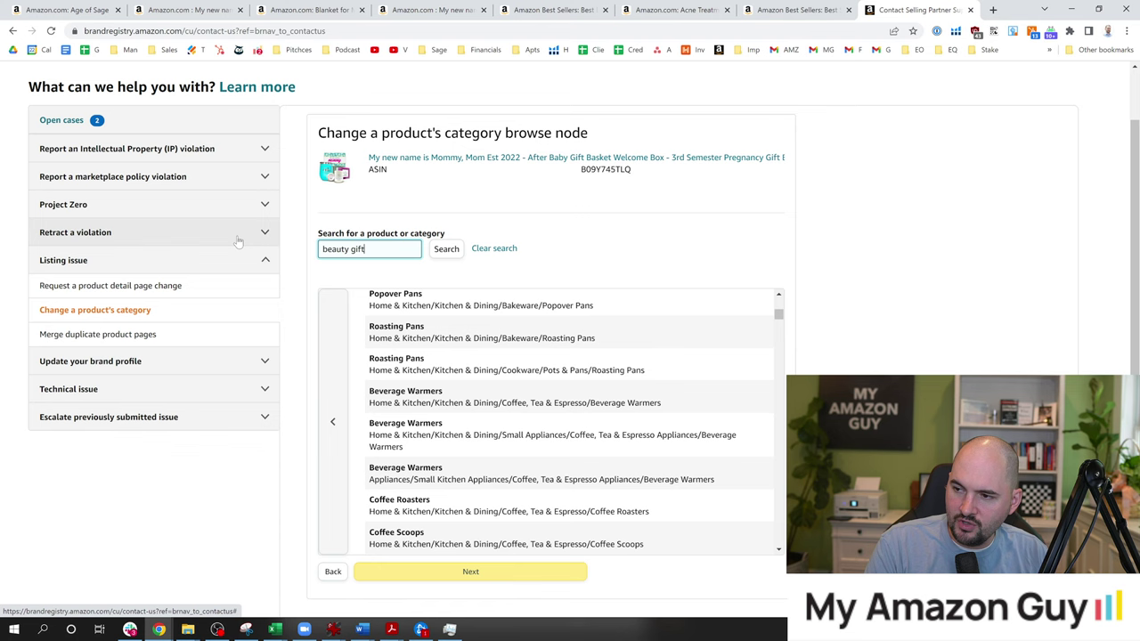
pyautogui.write(' gift')
pyautogui.click(442, 251)
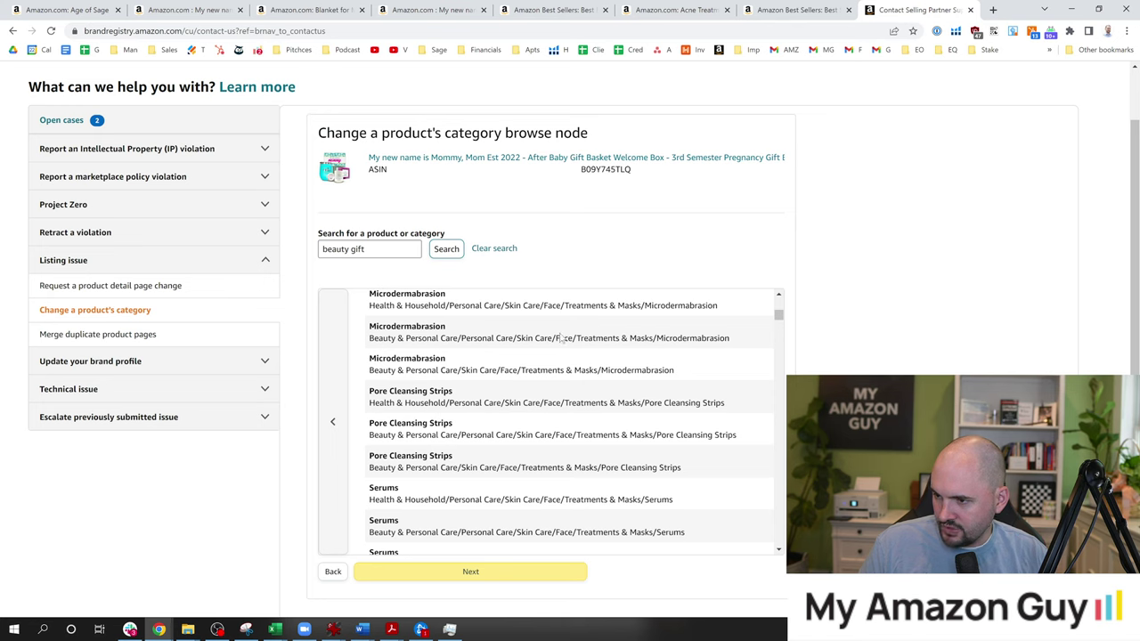
pyautogui.scroll(-1, 579, 389)
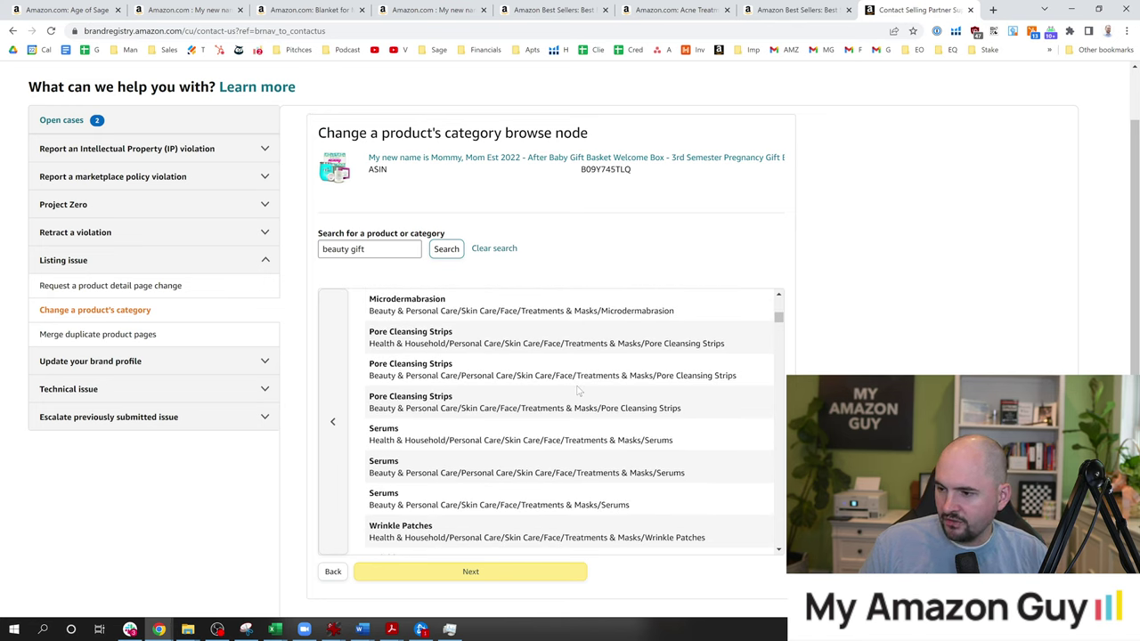
# - Check the Skin Care Sets & Kits category name on Best Sellers, then return to the form
pyautogui.click(773, 8)
pyautogui.click(688, 6)
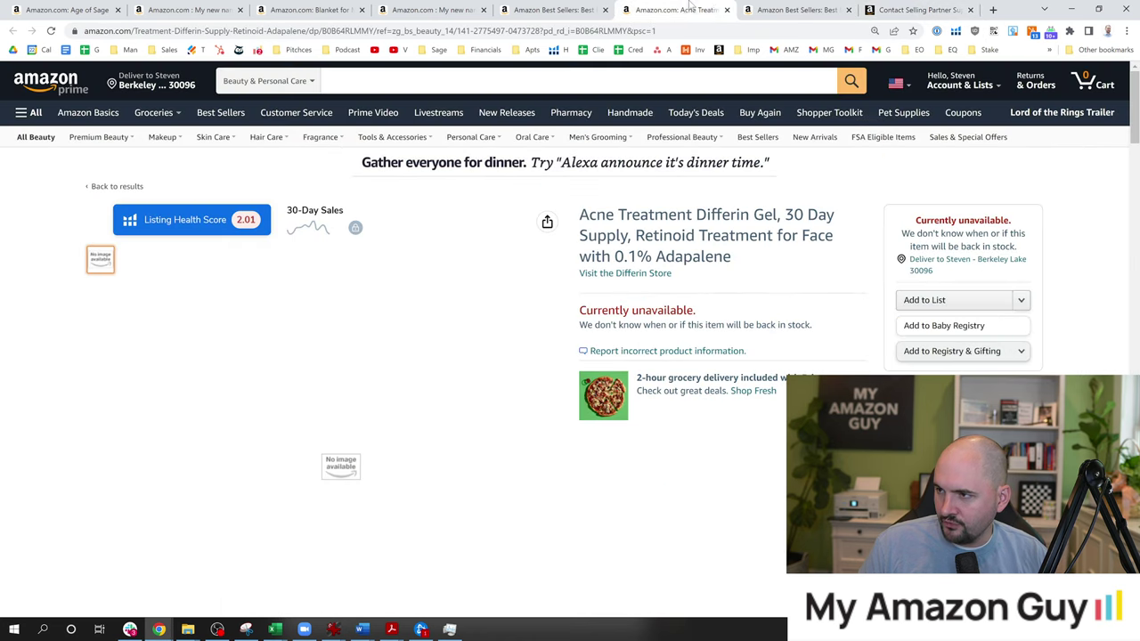
pyautogui.click(771, 8)
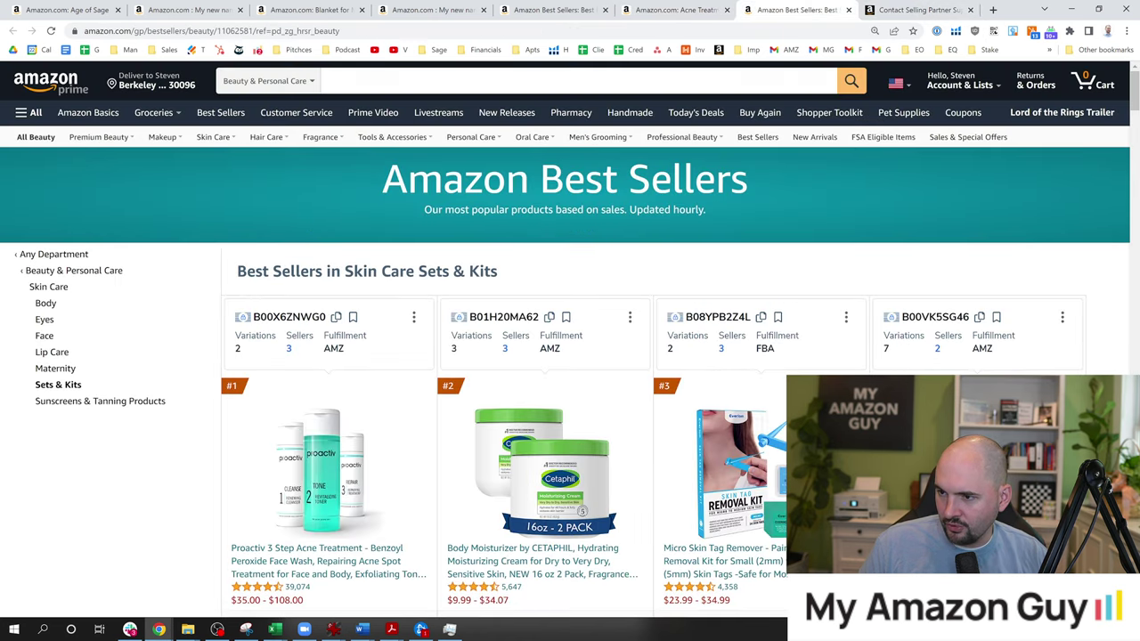
pyautogui.moveTo(346, 271); pyautogui.dragTo(496, 272)
pyautogui.click(890, 7)
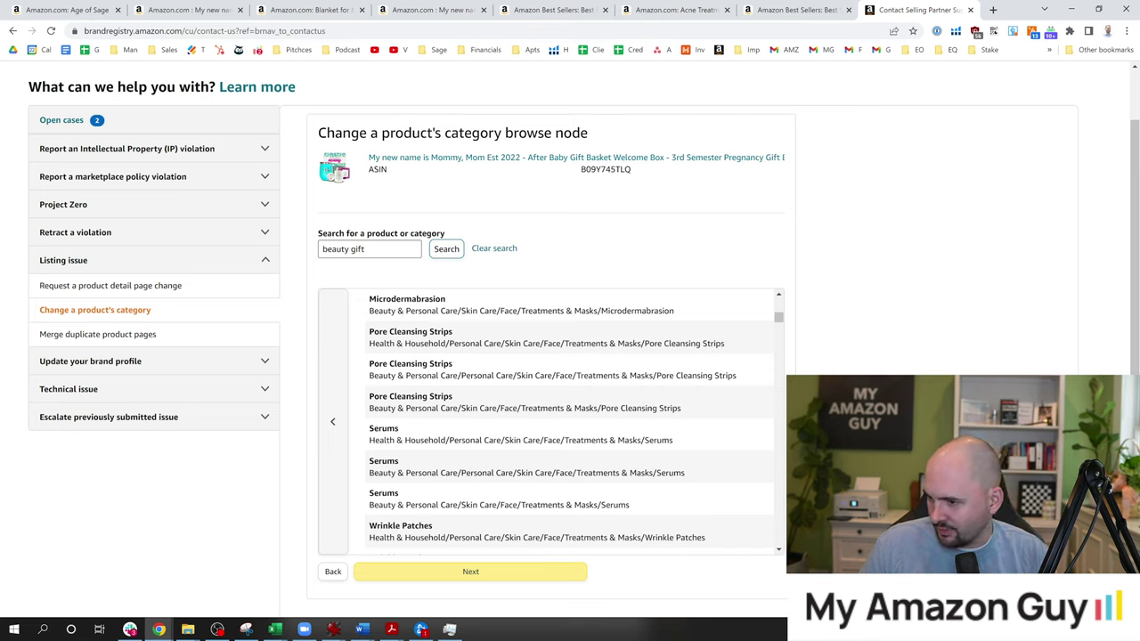
pyautogui.scroll(-3, 497, 436)
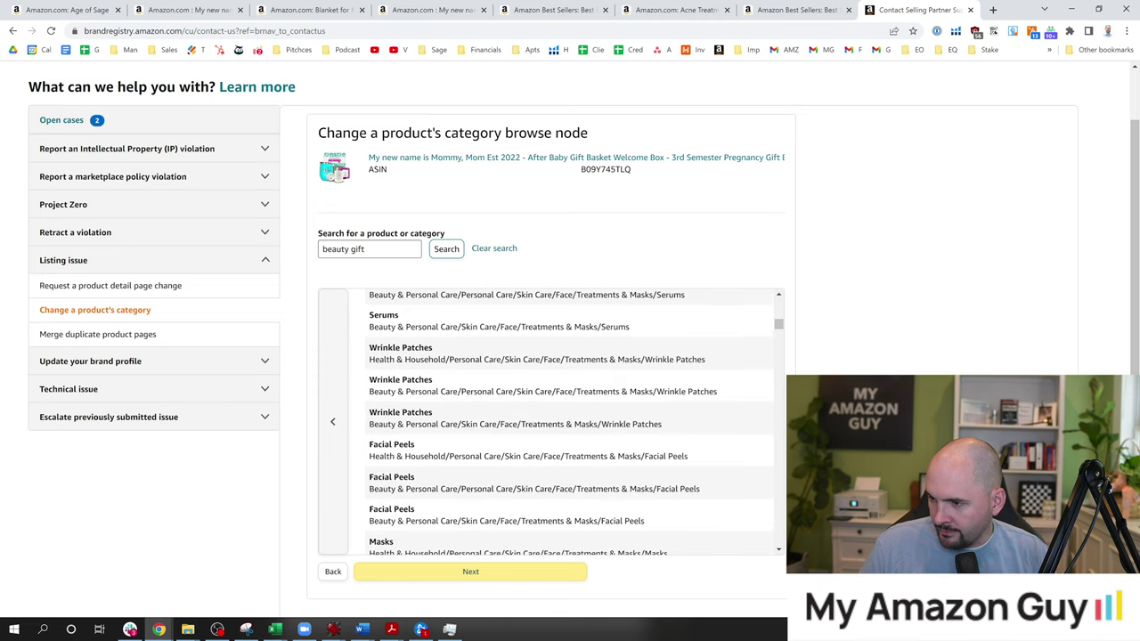
pyautogui.moveTo(416, 249); pyautogui.dragTo(297, 252)
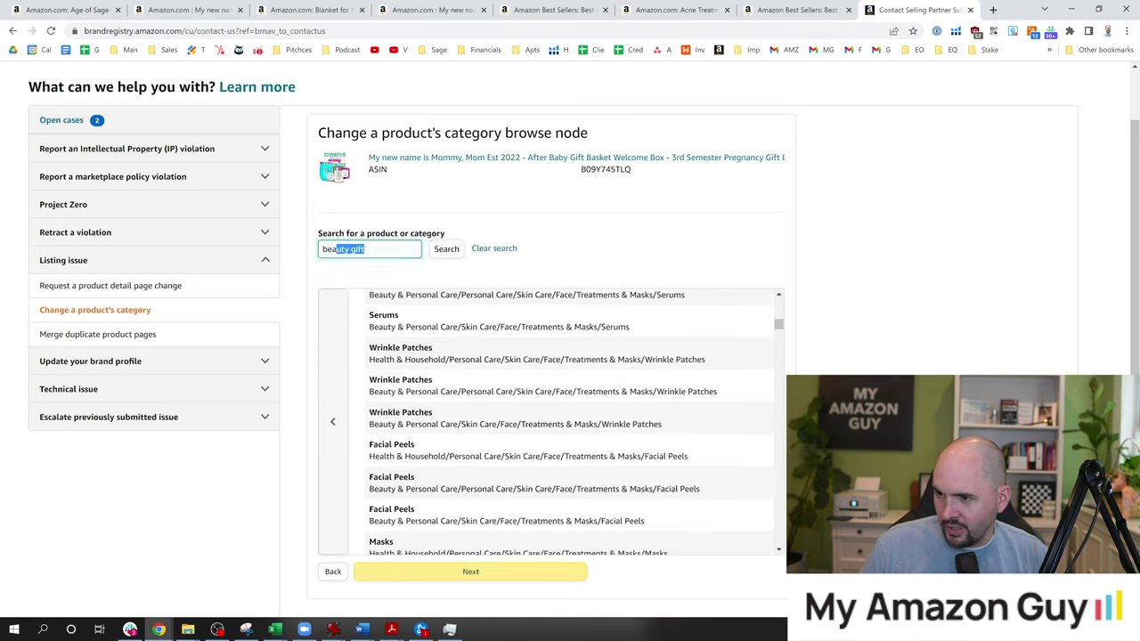
# - Search categories for 'soap gift' and choose the Health & Household Sets & Kits node
pyautogui.write('soap')
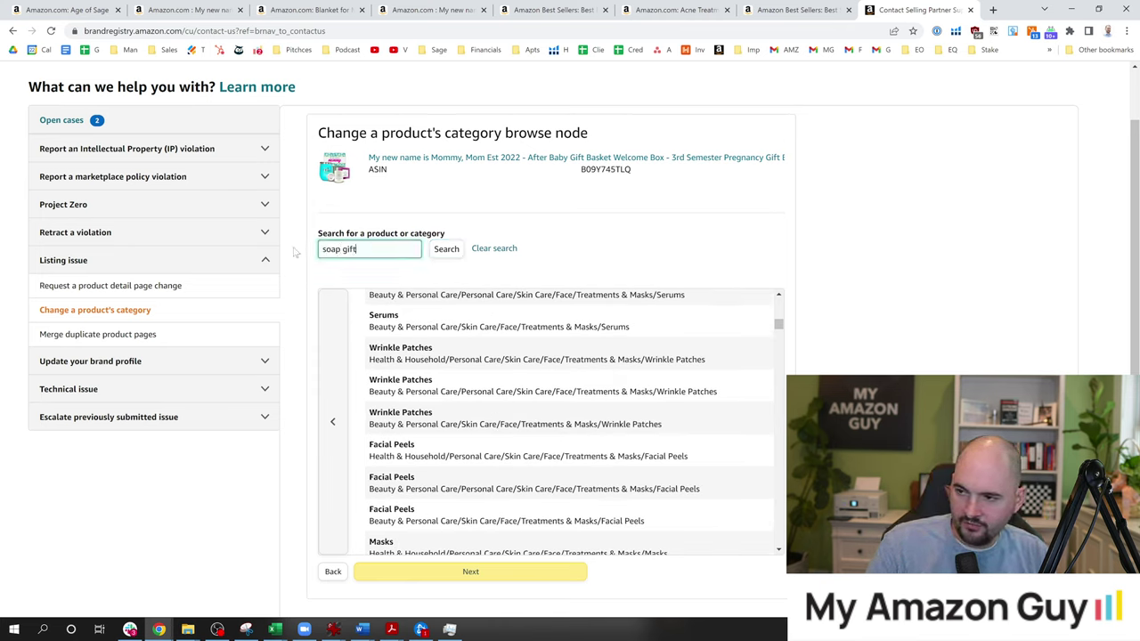
pyautogui.write(' gift')
pyautogui.click(448, 251)
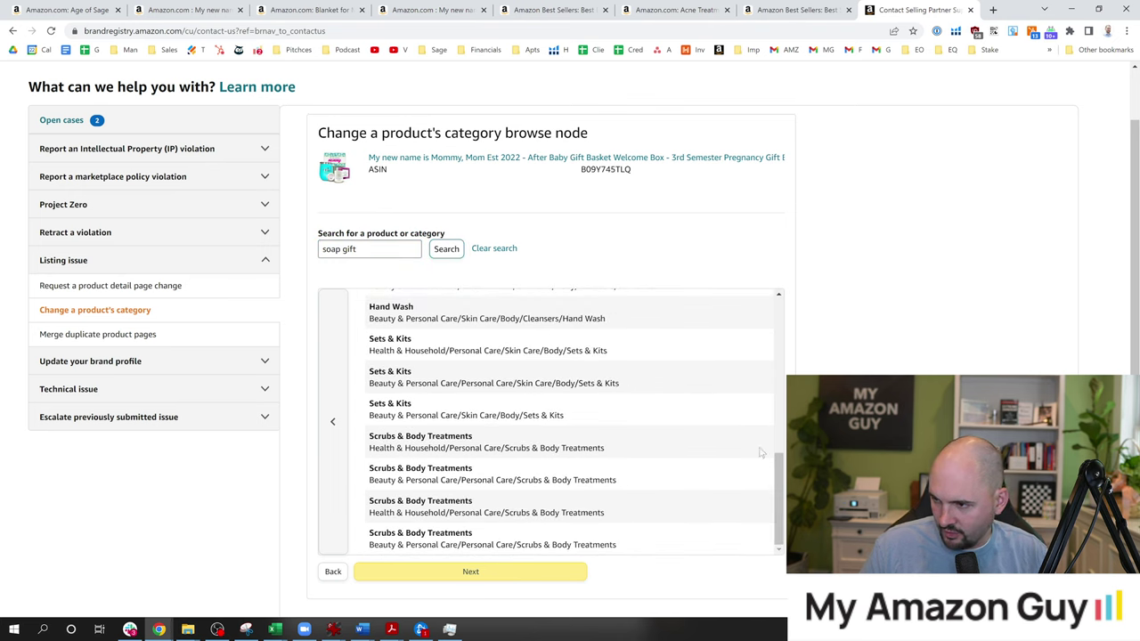
pyautogui.moveTo(777, 481); pyautogui.dragTo(773, 313)
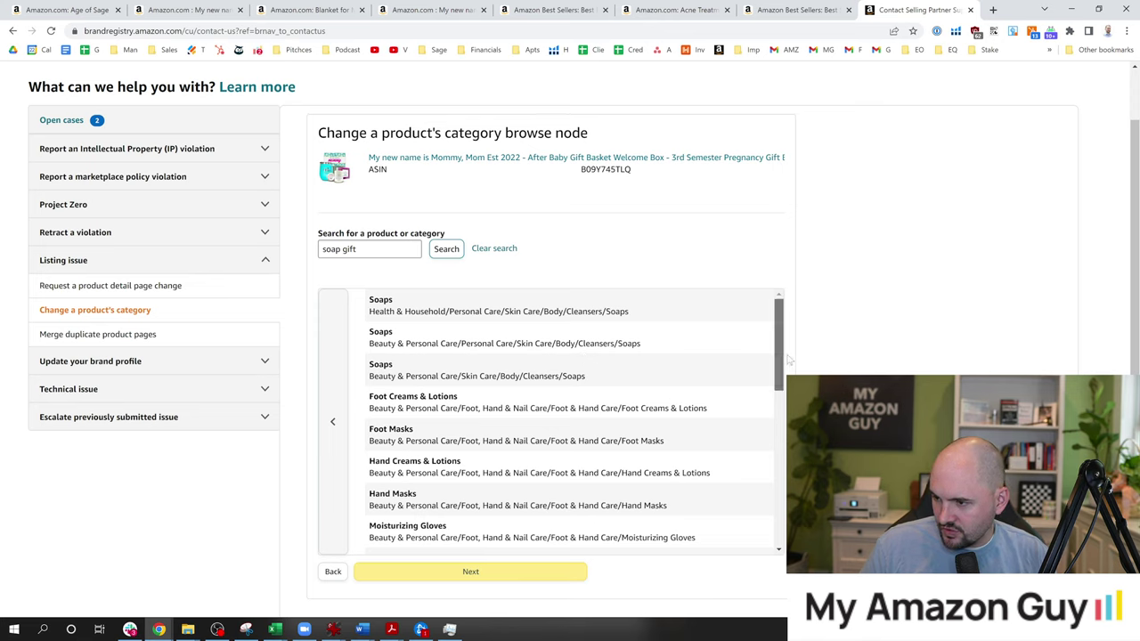
pyautogui.moveTo(782, 361); pyautogui.dragTo(779, 491)
pyautogui.moveTo(621, 423); pyautogui.dragTo(506, 424)
pyautogui.scroll(-1, 623, 436)
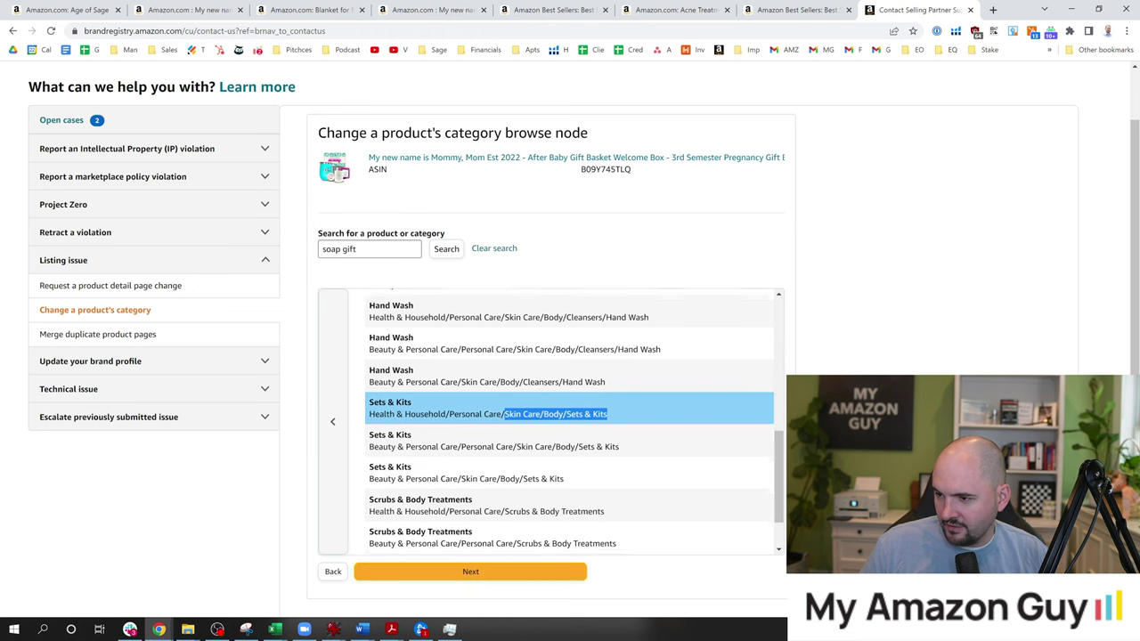
# - Close the acne treatment page and choose the Beauty & Personal Care Sets & Kits node
pyautogui.hotkey('ctrl', 'shift', 'Tab')
pyautogui.hotkey('ctrl', 'shift', 'Tab')
pyautogui.hotkey('ctrl', 'shift', 'Tab')
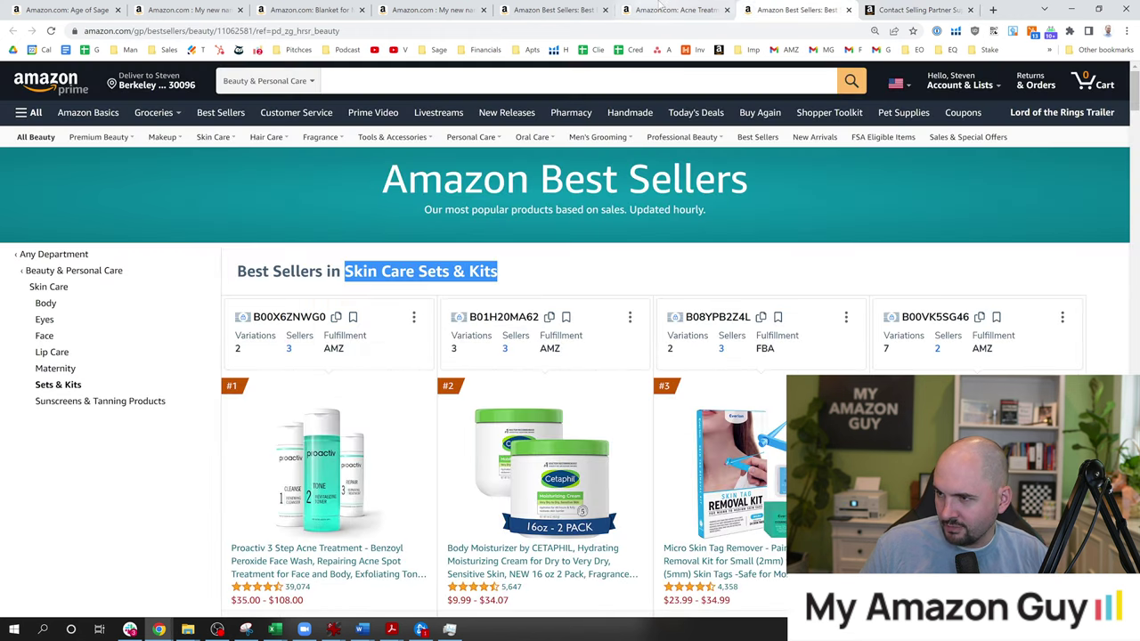
pyautogui.click(703, 10)
pyautogui.click(727, 10)
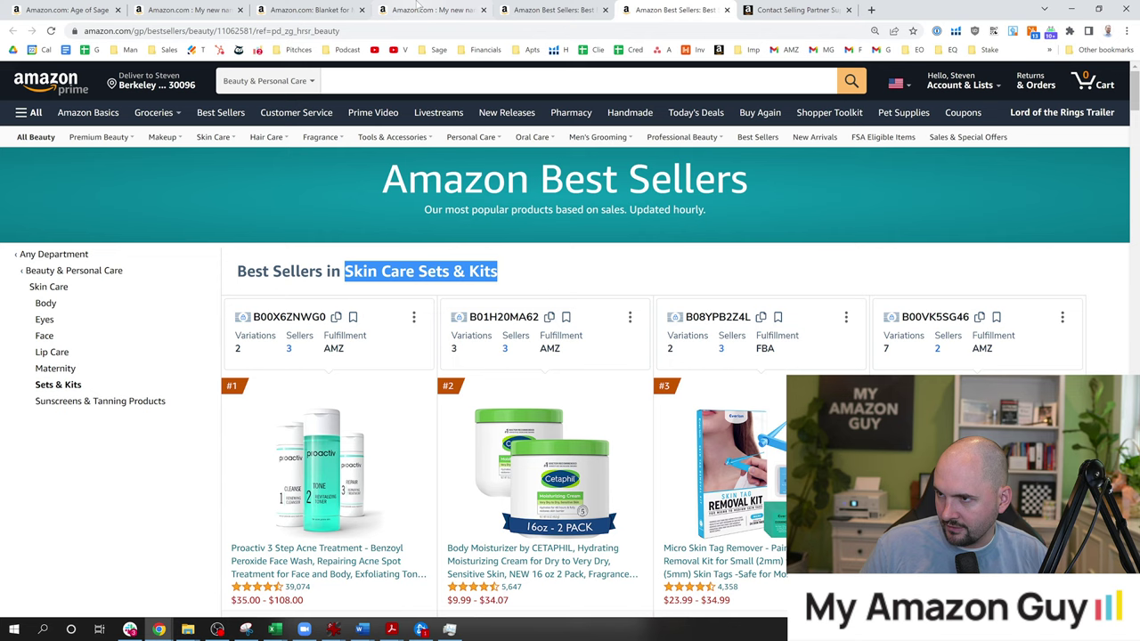
pyautogui.click(426, 10)
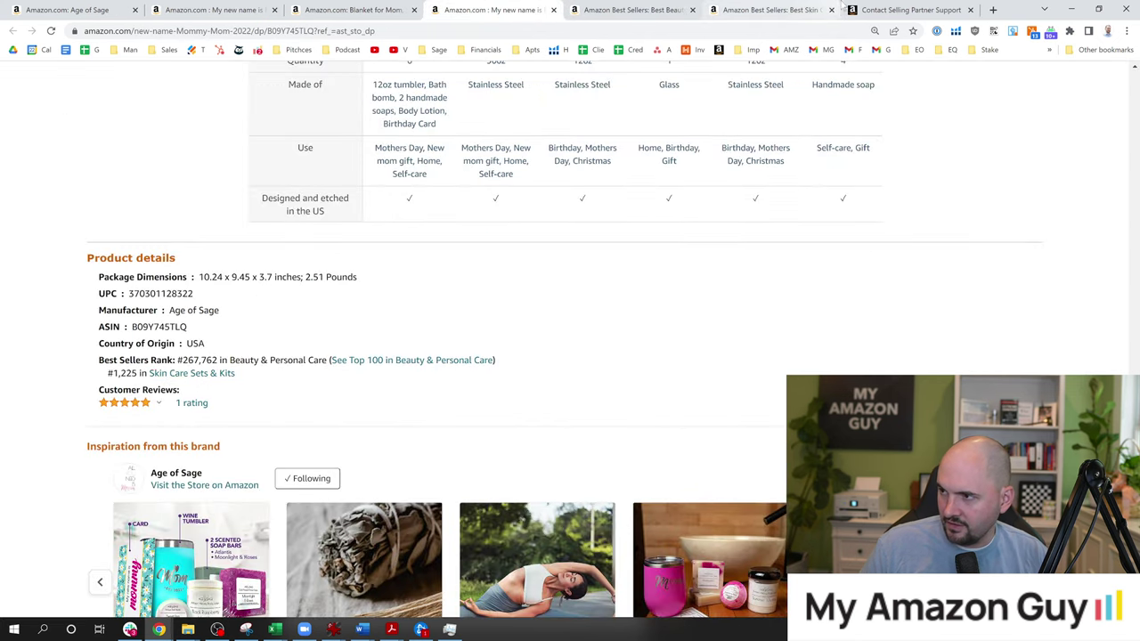
pyautogui.hotkey('ctrl', 'Tab')
pyautogui.hotkey('ctrl', 'Tab')
pyautogui.hotkey('ctrl', 'Tab')
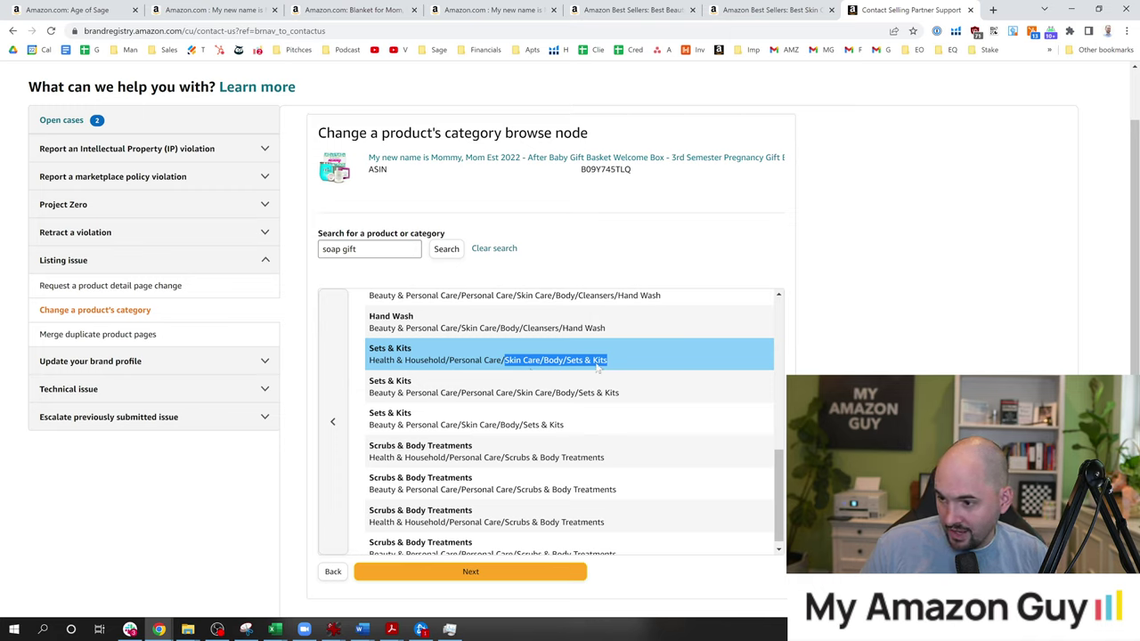
pyautogui.moveTo(430, 360); pyautogui.dragTo(457, 392)
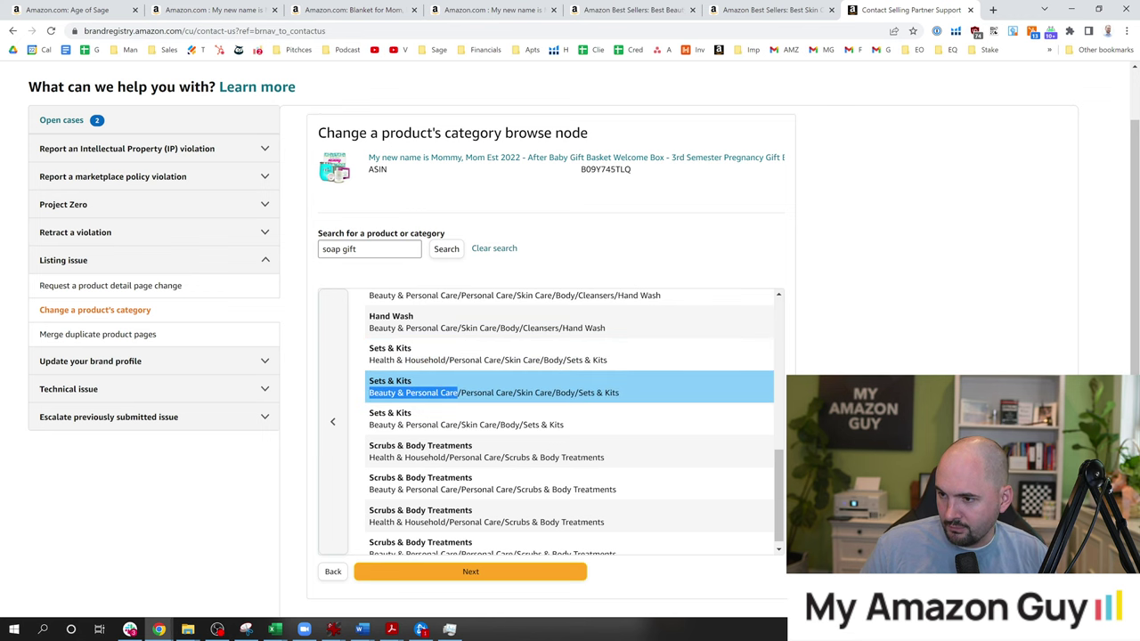
# - Confirm the listing ranks in Beauty & Personal Care, then verify the chosen node's full path
pyautogui.click(771, 10)
pyautogui.click(624, 10)
pyautogui.click(472, 10)
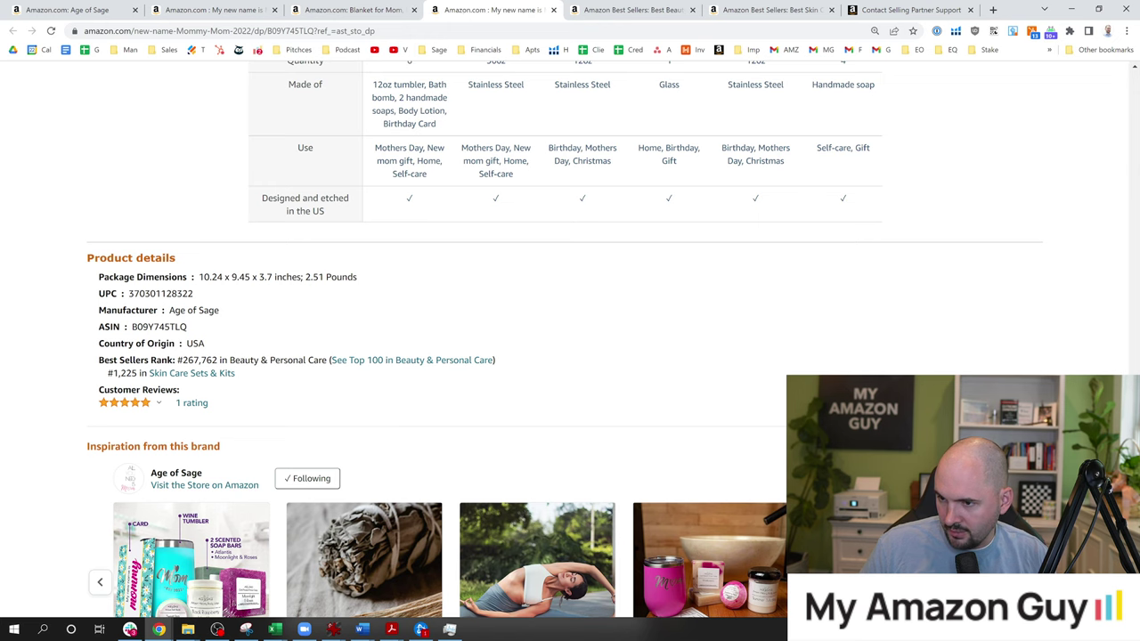
pyautogui.moveTo(230, 360); pyautogui.dragTo(299, 360)
pyautogui.click(877, 10)
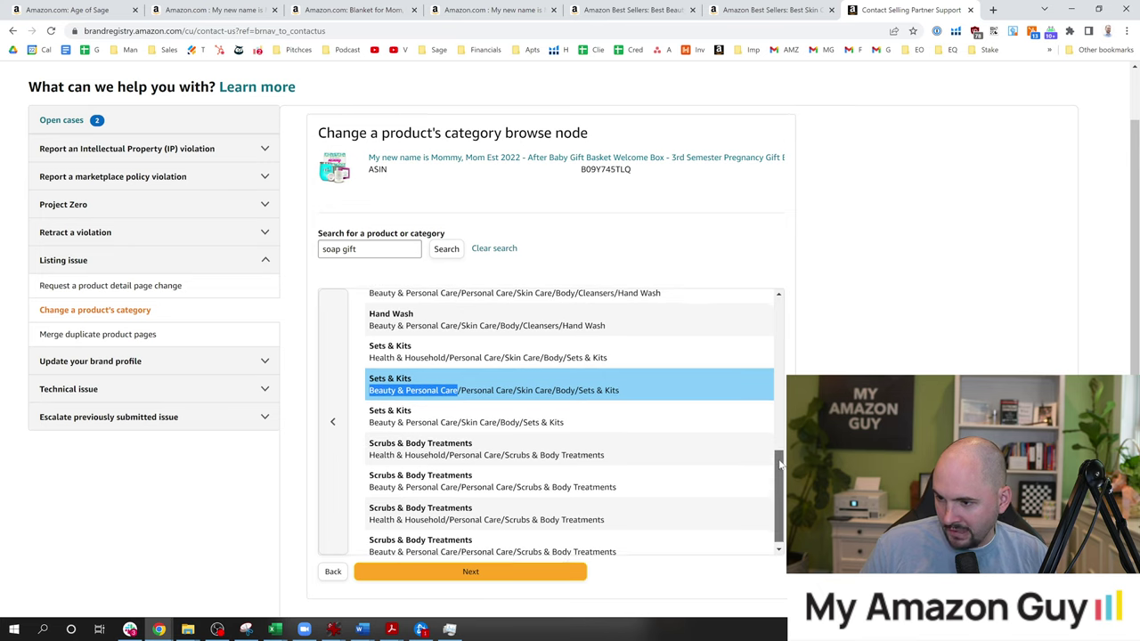
pyautogui.scroll(-1, 647, 395)
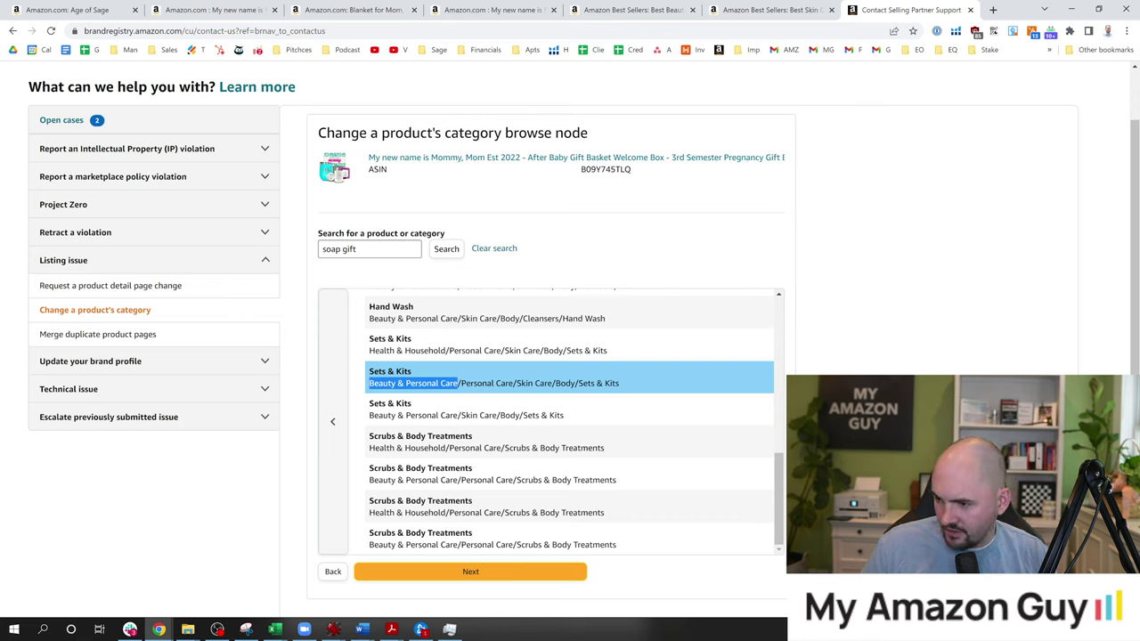
pyautogui.moveTo(631, 382); pyautogui.dragTo(648, 386)
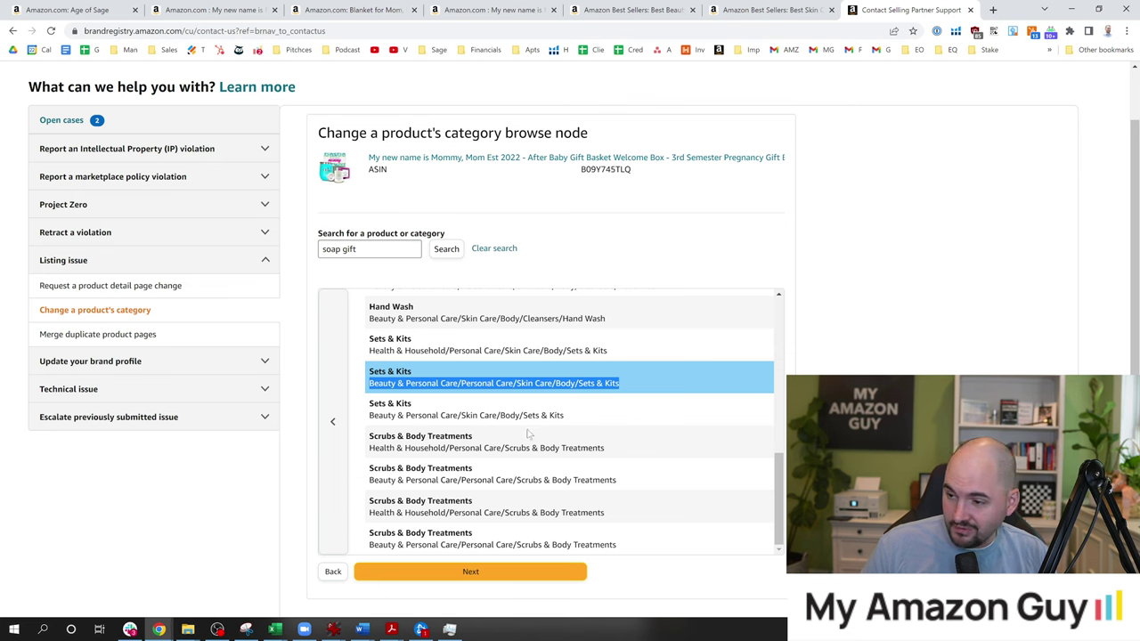
pyautogui.scroll(6, 535, 445)
pyautogui.scroll(1, 548, 419)
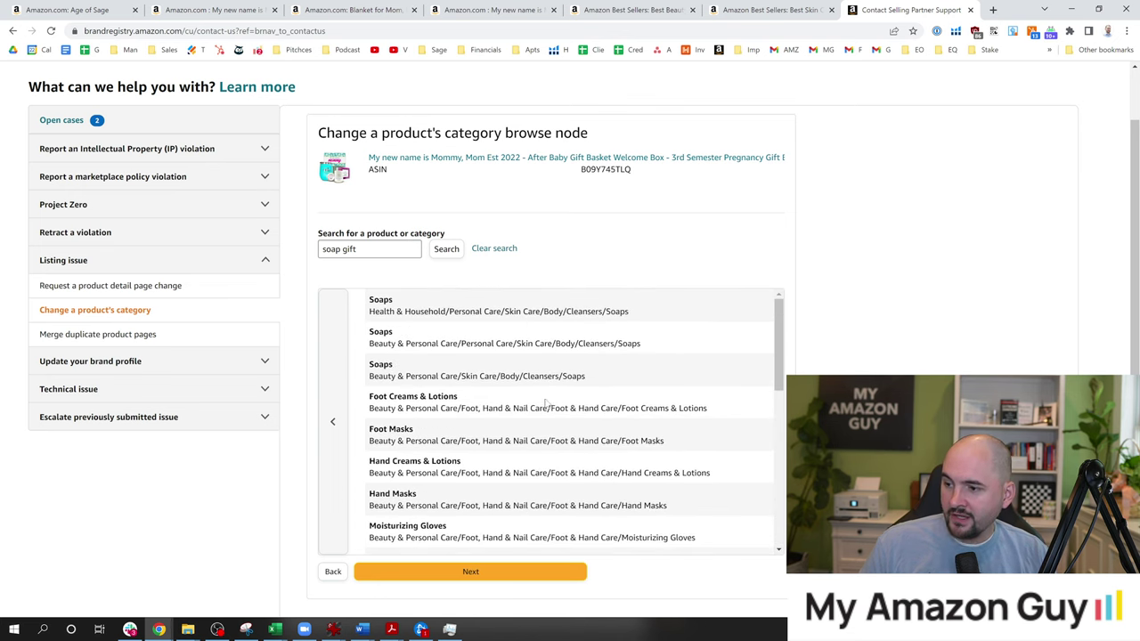